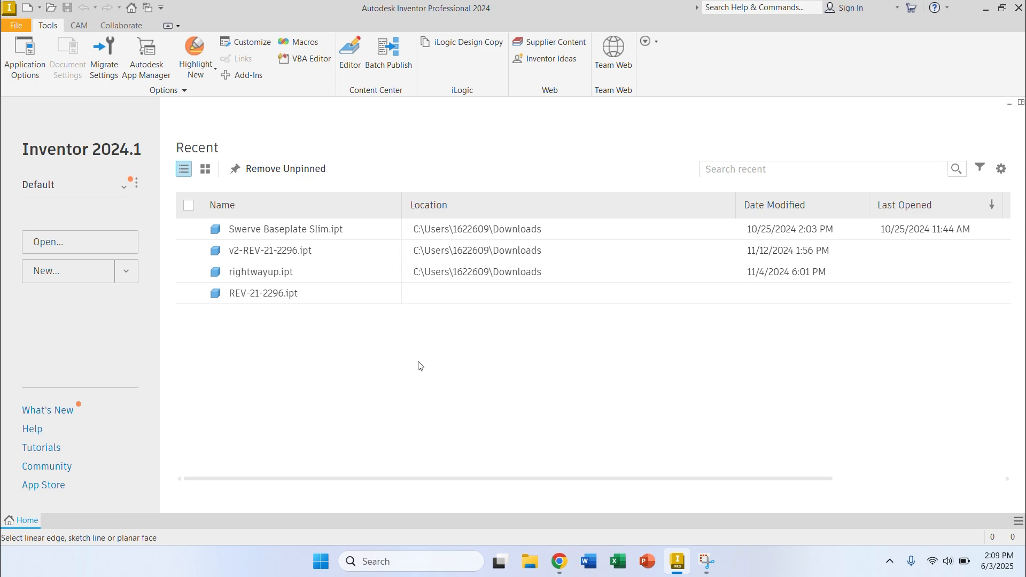
Step: Switch to Chrome and view the REV Robotics 1in Brackets product page
key("alt+Tab")
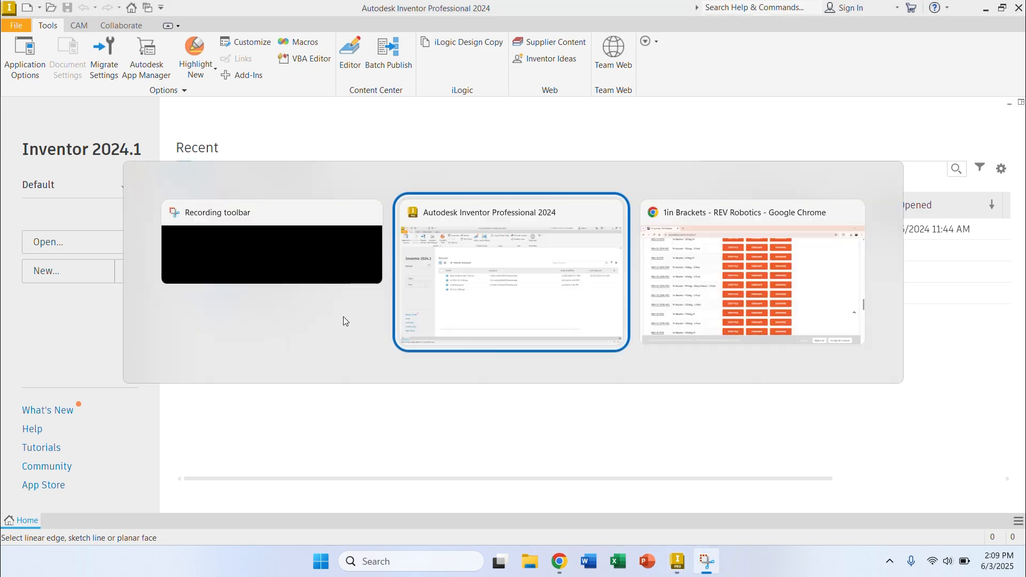
key("alt+Tab")
scroll(343, 321, "up", 15)
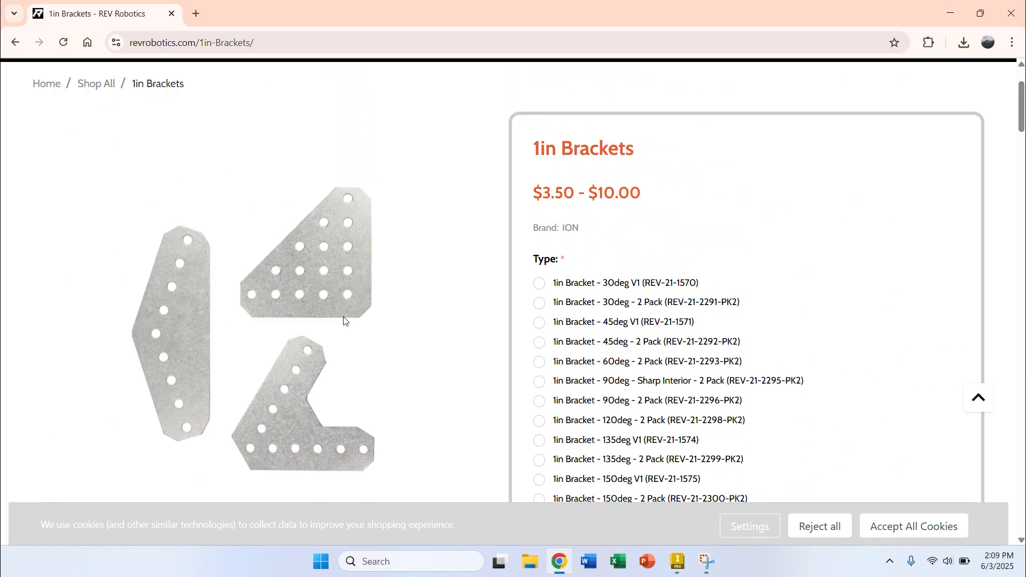
scroll(343, 321, "down", 2)
key("alt+Tab")
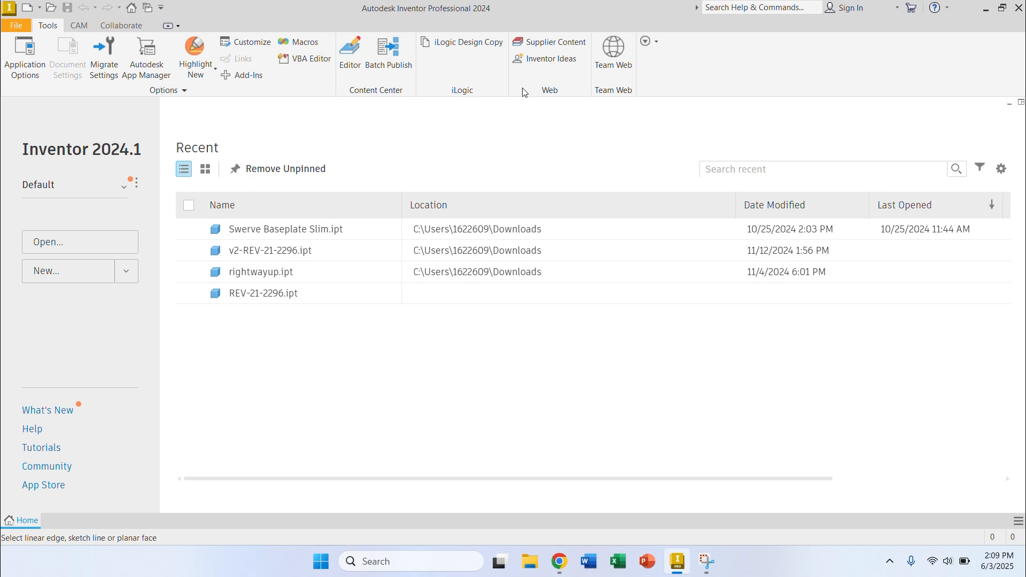
key("alt+Tab")
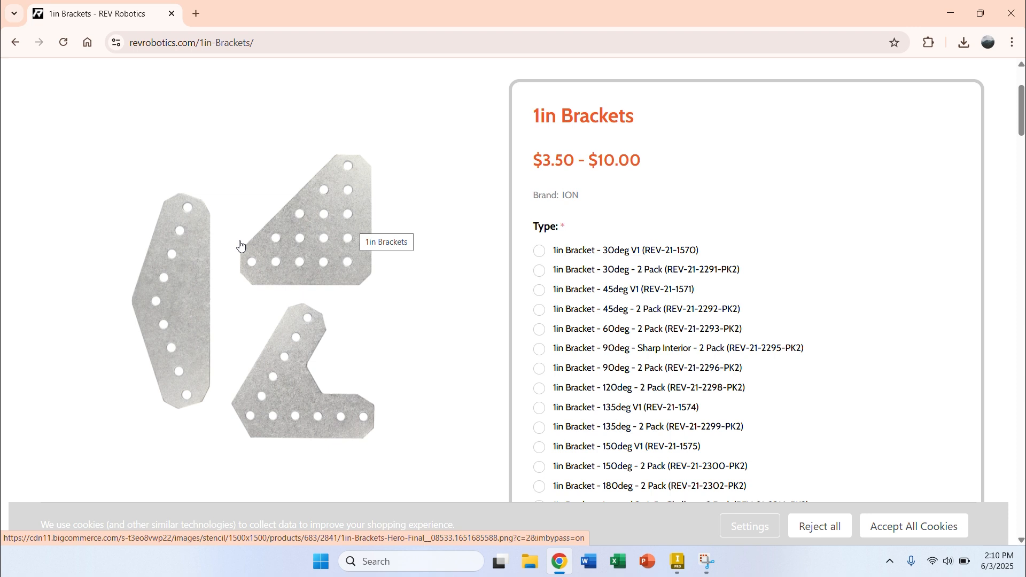
Step: Locate the 1in Bracket - 90deg - 2 Pack entry among the product's CAD and drawing downloads
scroll(262, 288, "up", 3)
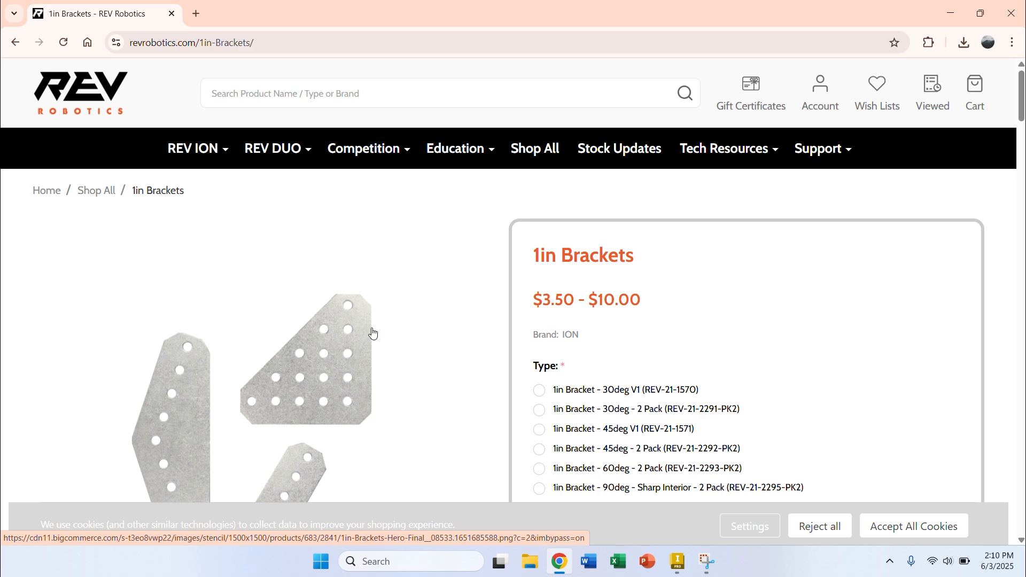
scroll(371, 332, "down", 15)
scroll(371, 332, "down", 10)
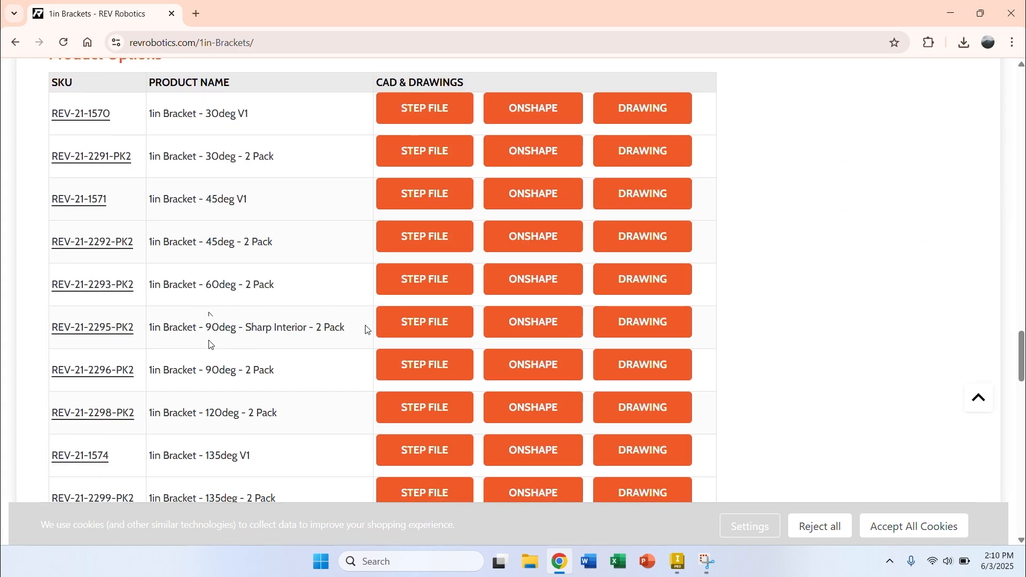
scroll(211, 343, "down", 2)
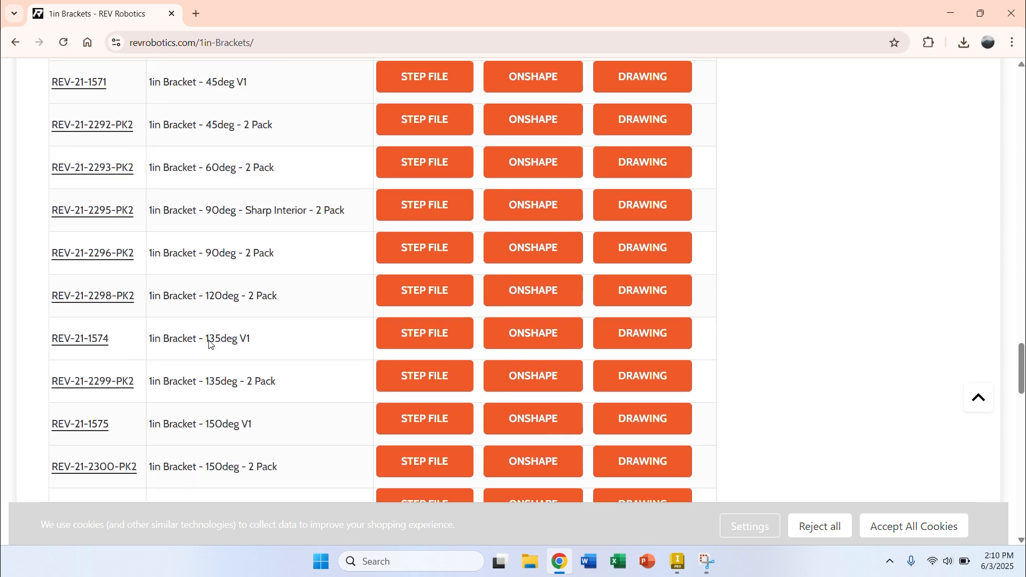
triple_click(240, 236)
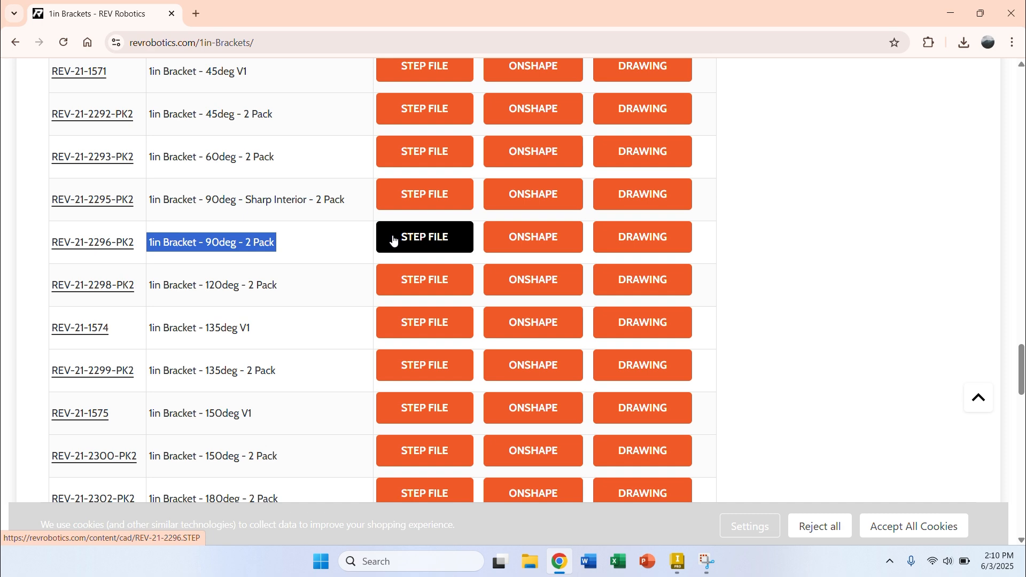
Step: Open Onshape in a new browser tab and open the FRC 8590 team's CAVBOTICS 2025 Reefscape Robot document
key("ctrl+t")
type("on")
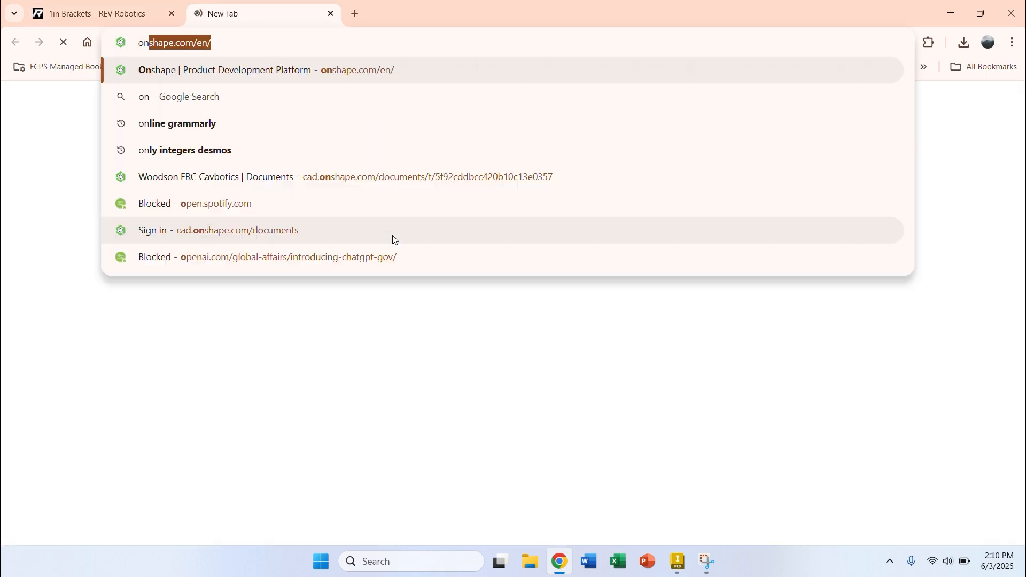
key("Return")
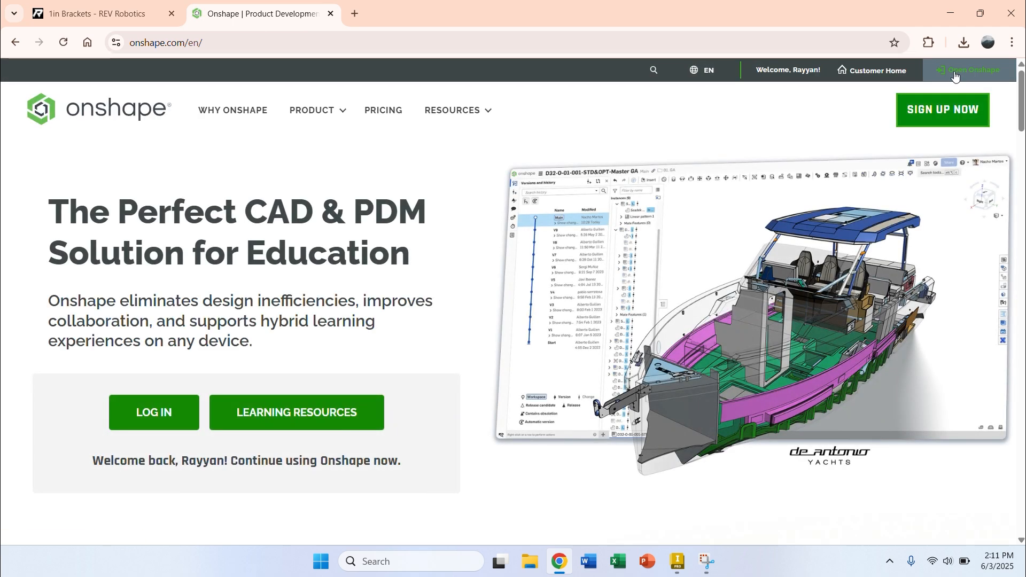
left_click(954, 72)
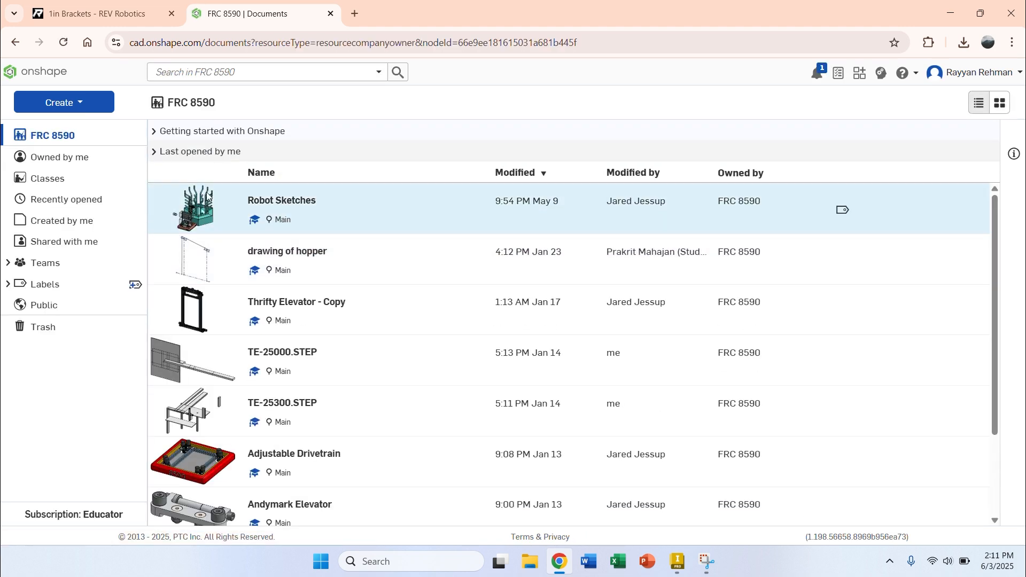
left_click(48, 269)
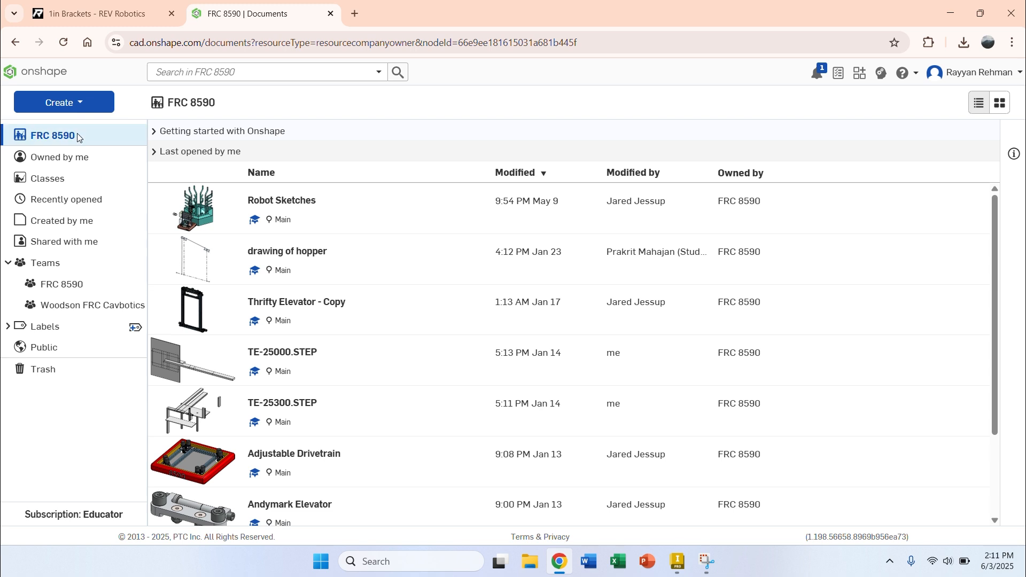
left_click(62, 286)
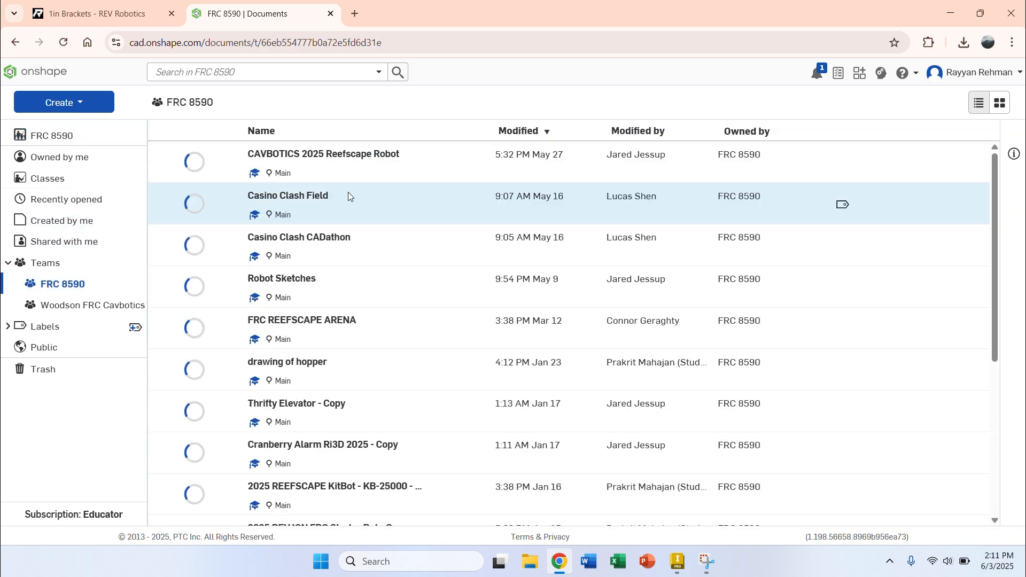
left_click(327, 164)
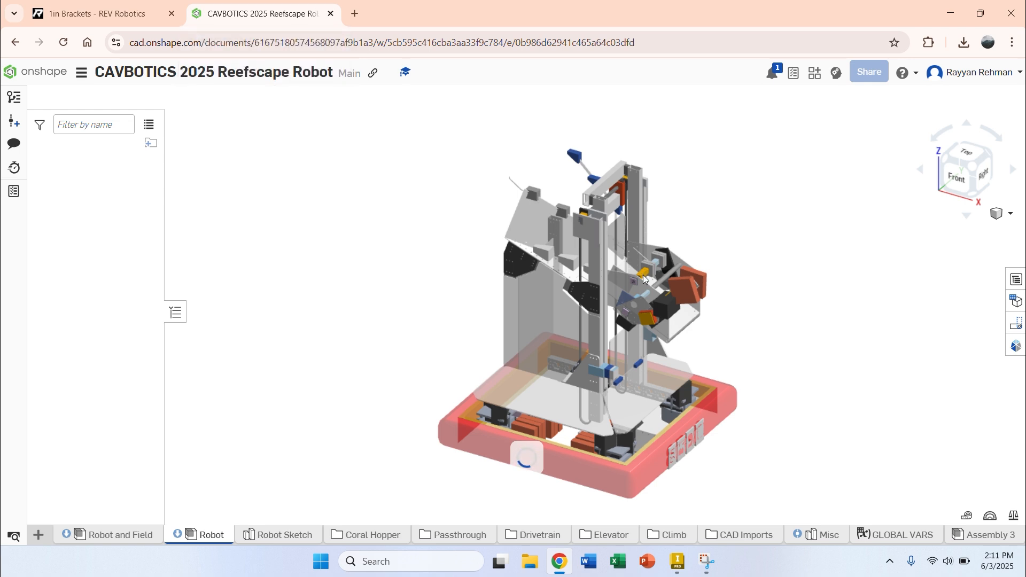
Step: Try to export the robot assembly's Inner Hopper Funnel part in STEP format
scroll(556, 289, "up", 3)
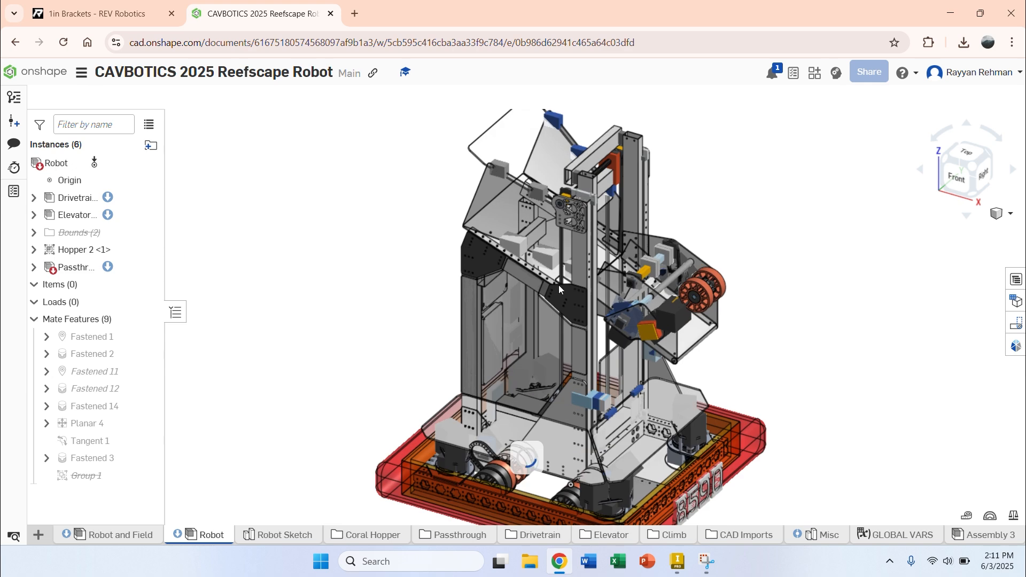
scroll(597, 258, "up", 2)
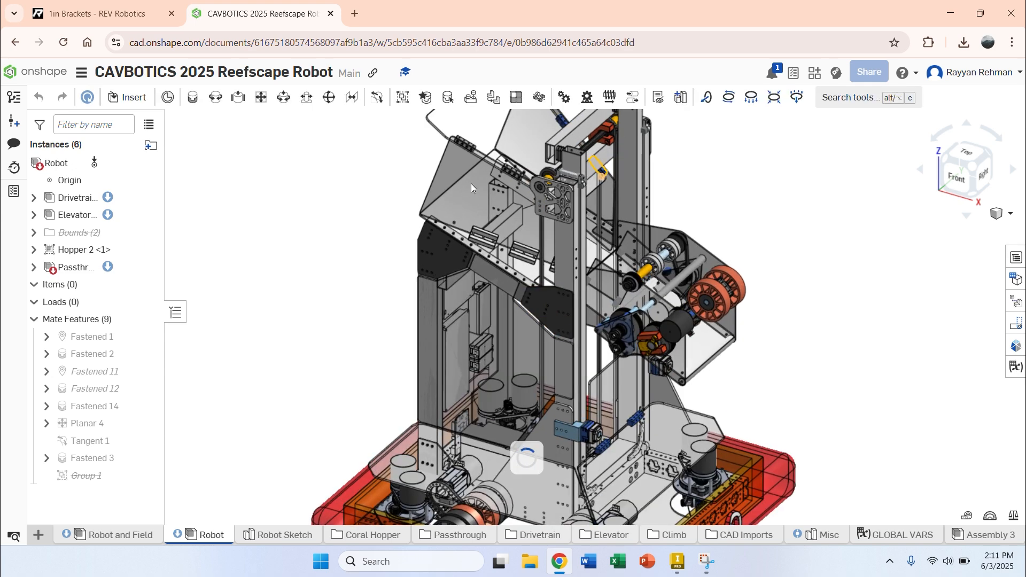
scroll(470, 184, "up", 2)
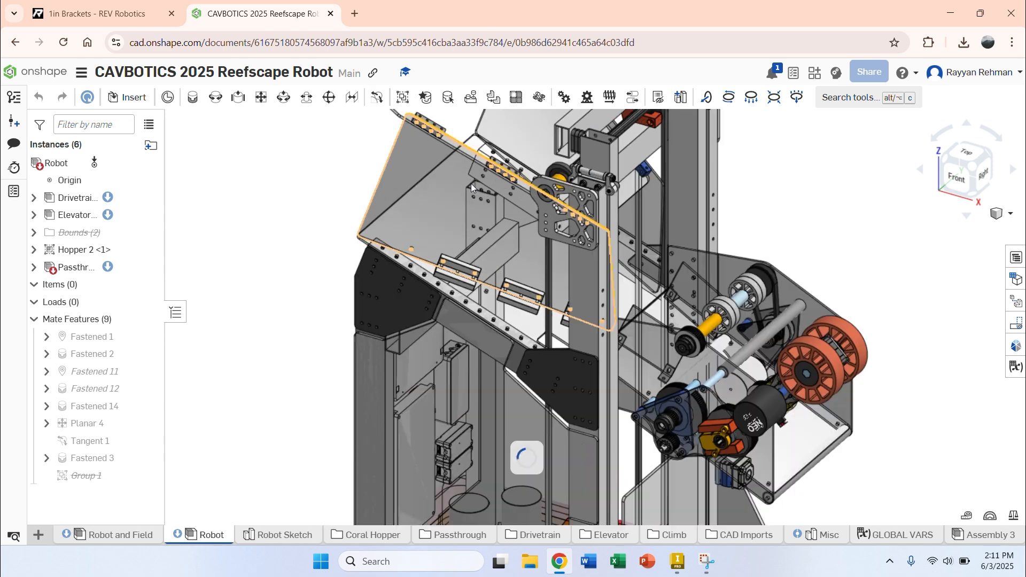
scroll(470, 184, "up", 3)
left_click(457, 185)
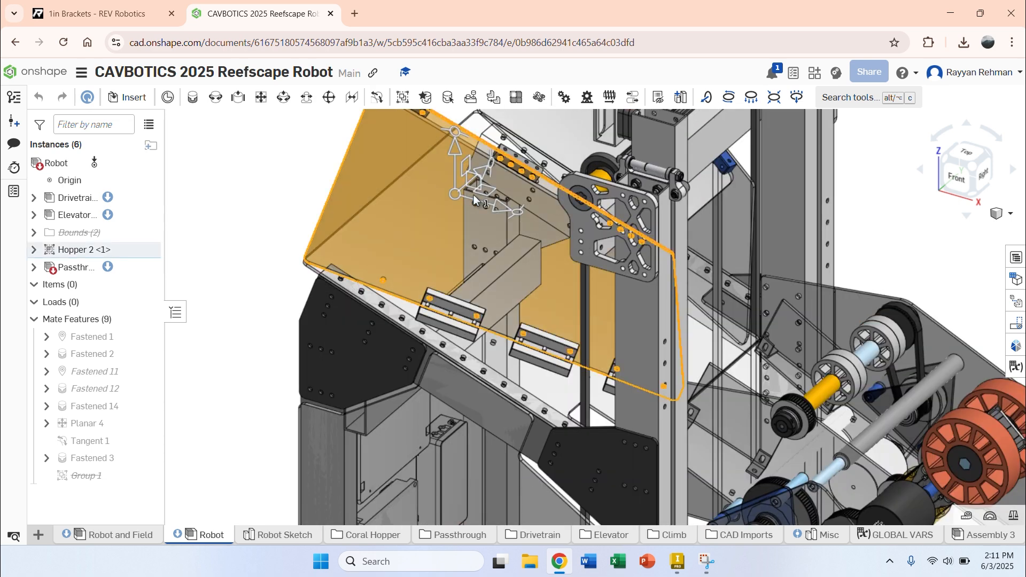
right_click(383, 239)
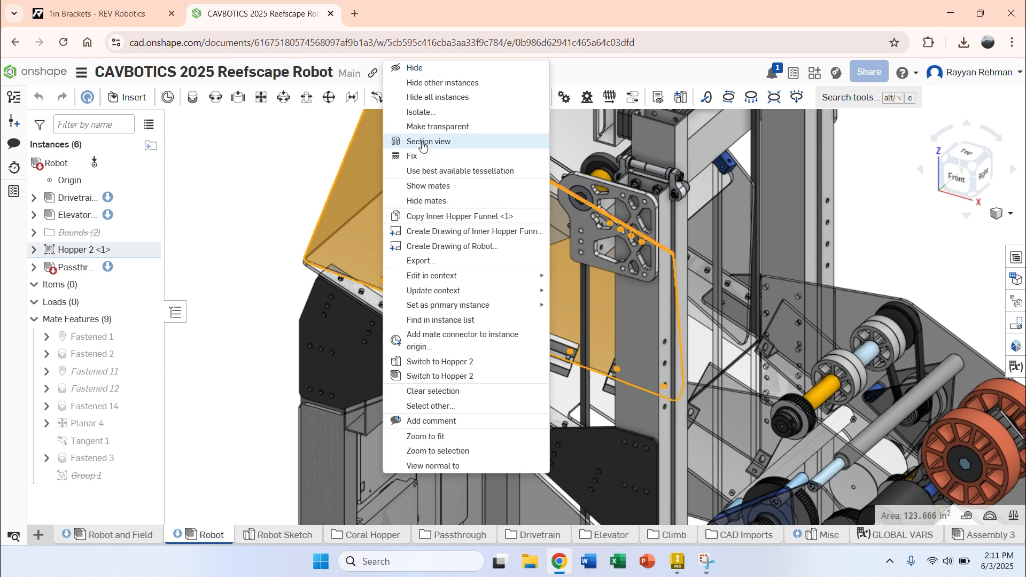
left_click(420, 262)
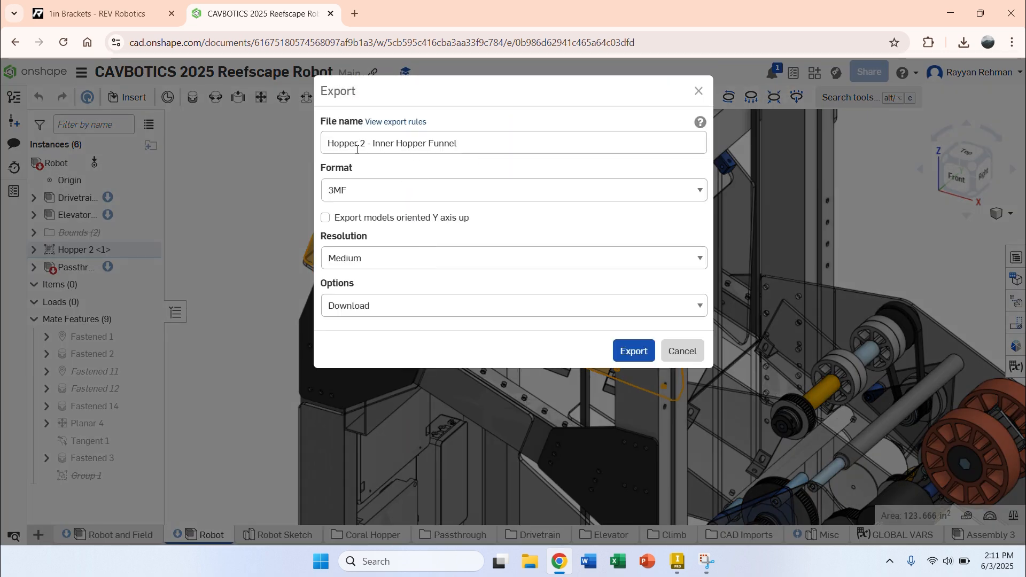
triple_click(342, 148)
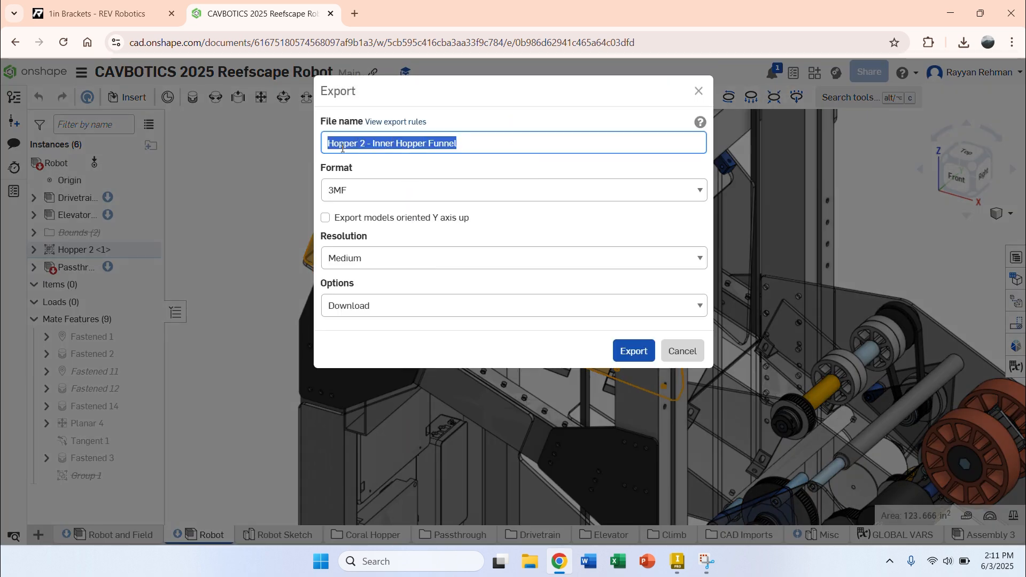
left_click(346, 198)
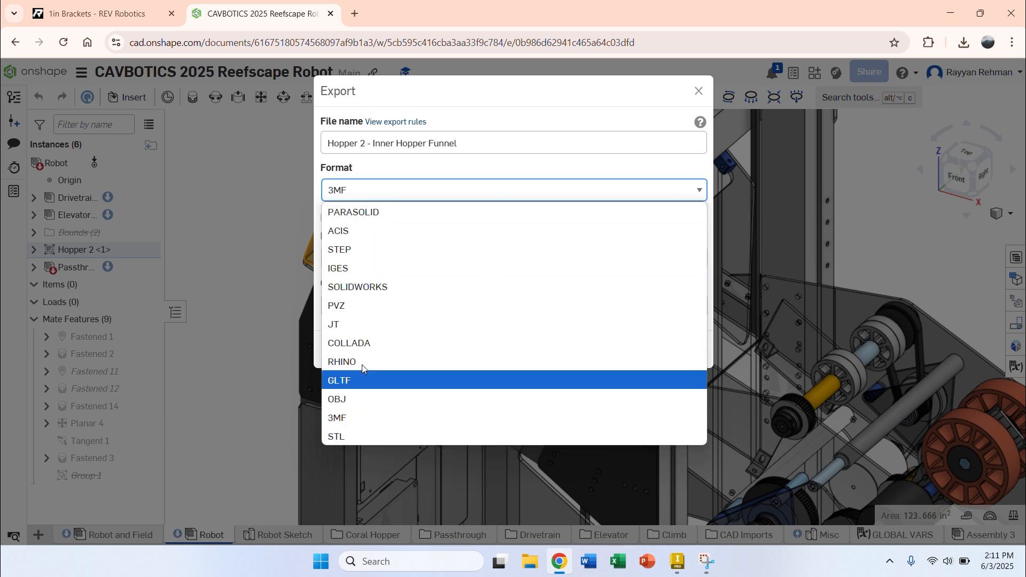
left_click(374, 253)
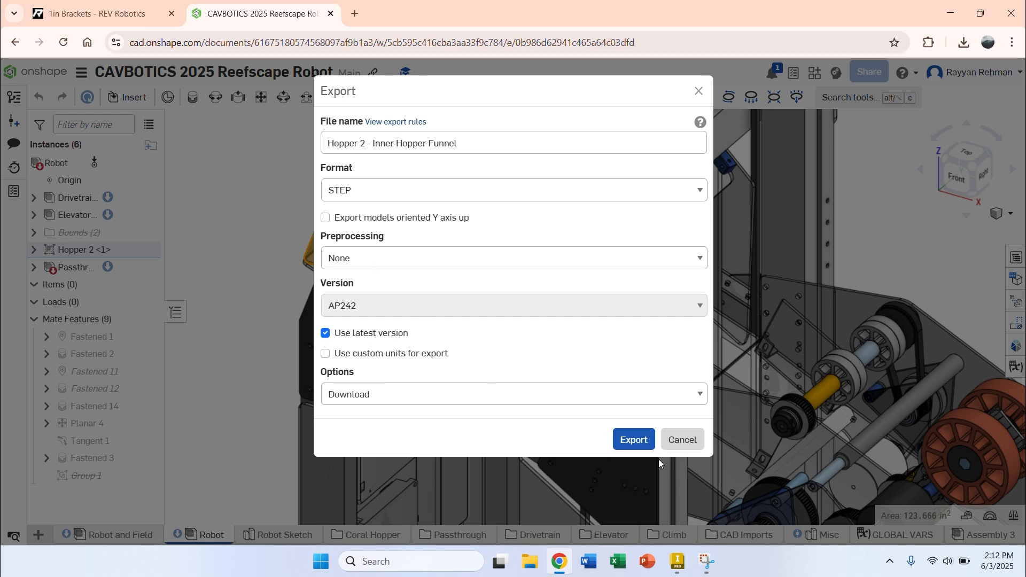
left_click(640, 439)
left_click(682, 439)
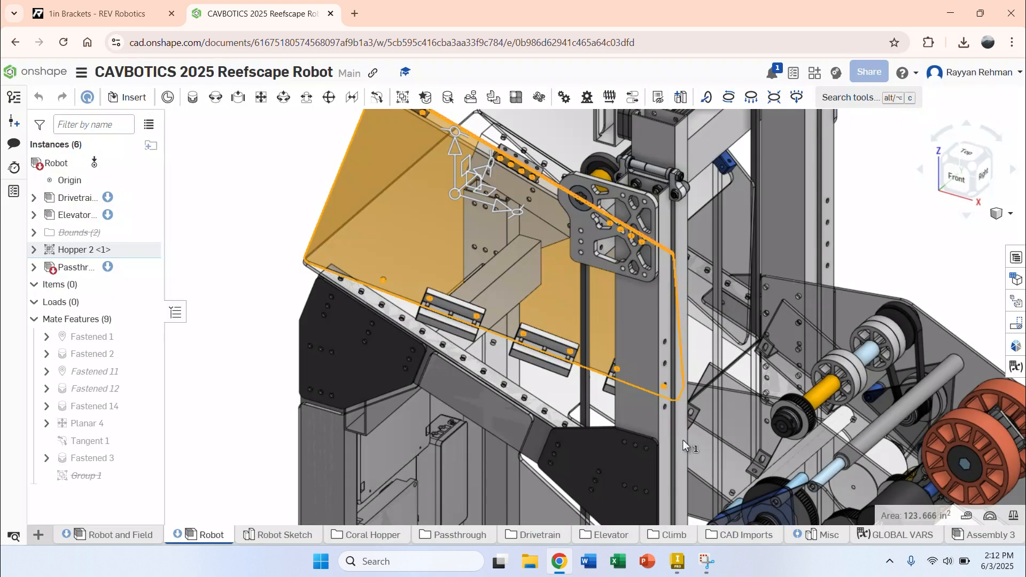
Step: Close the browser and import REV-21-2296 (1).STEP into Inventor as a converted model with the default options
left_click(101, 13)
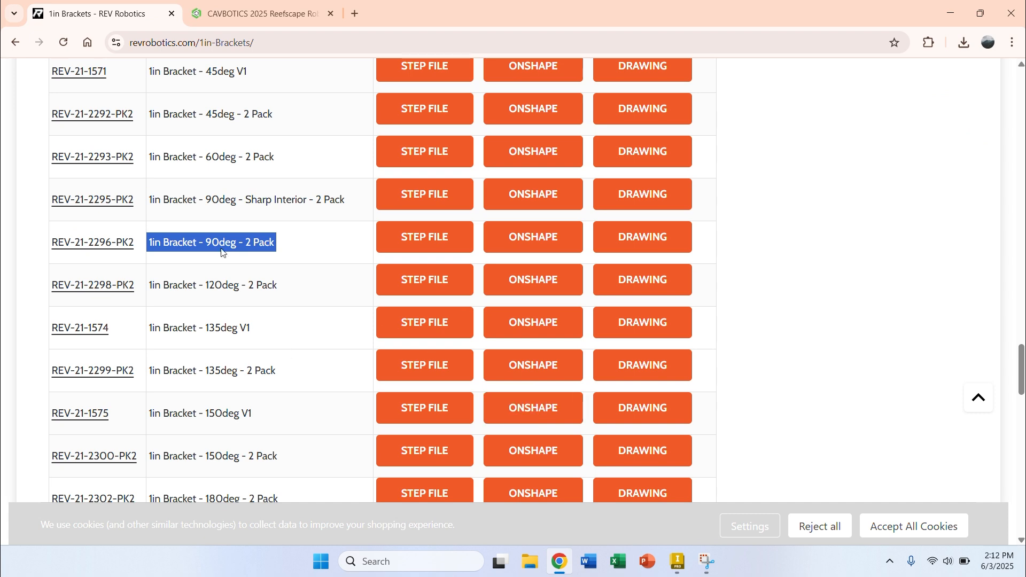
left_click(1011, 14)
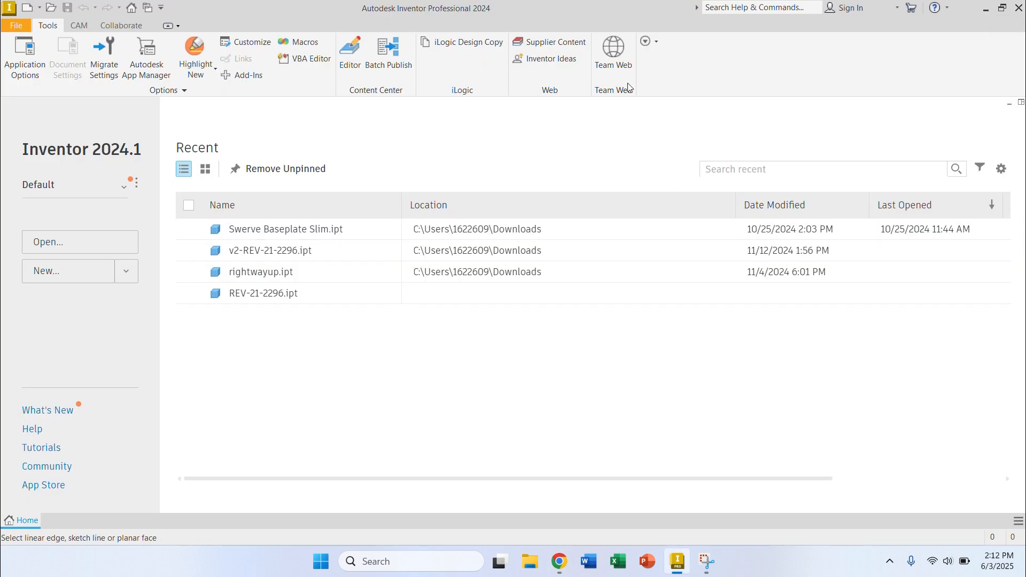
left_click(48, 7)
double_click(459, 220)
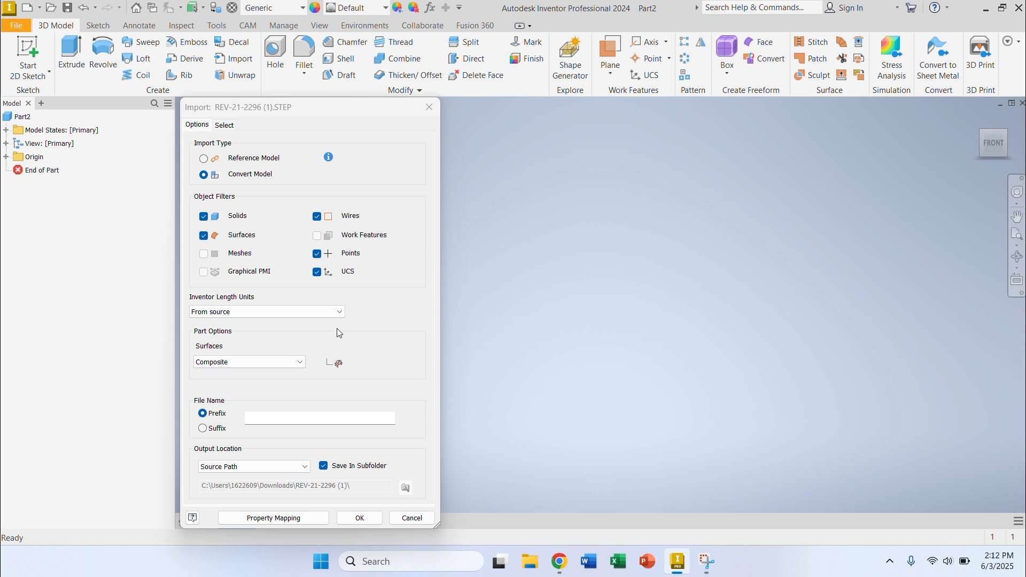
left_click(355, 518)
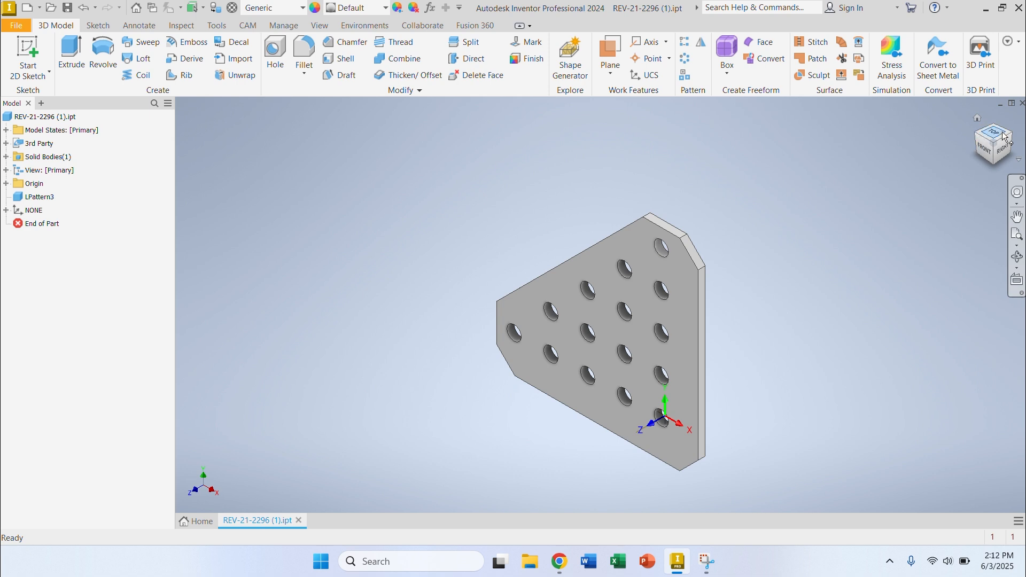
Step: Create a CAM milling setup for the bracket and assign the Autodesk Generic 3-axis machine to it
left_click(989, 156)
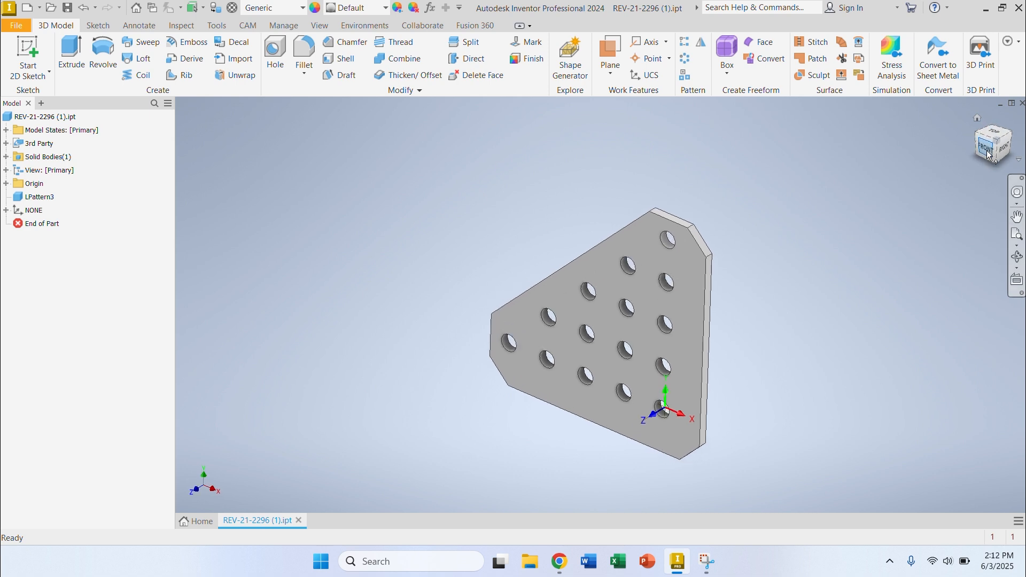
left_click(1006, 133)
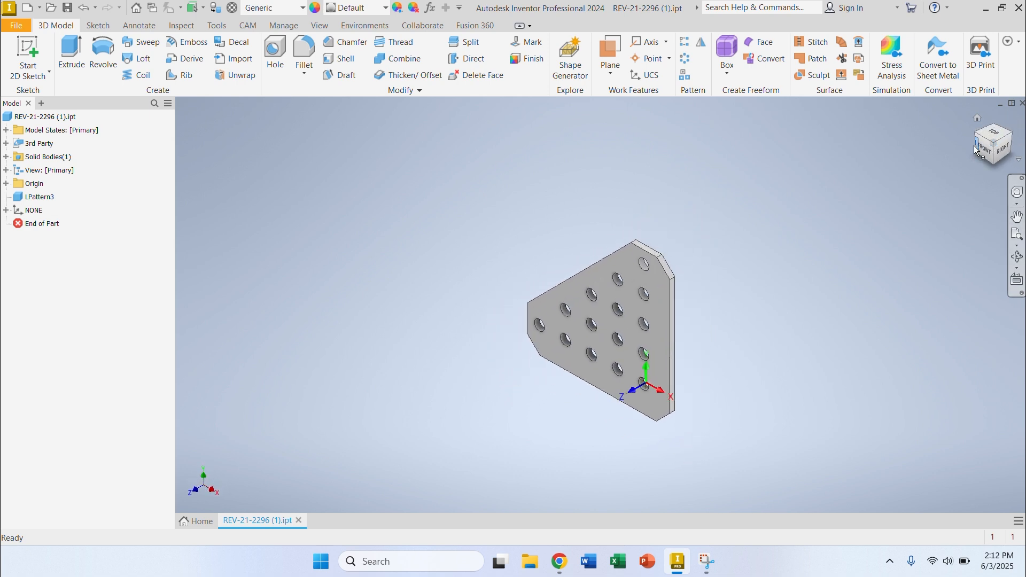
left_click(982, 151)
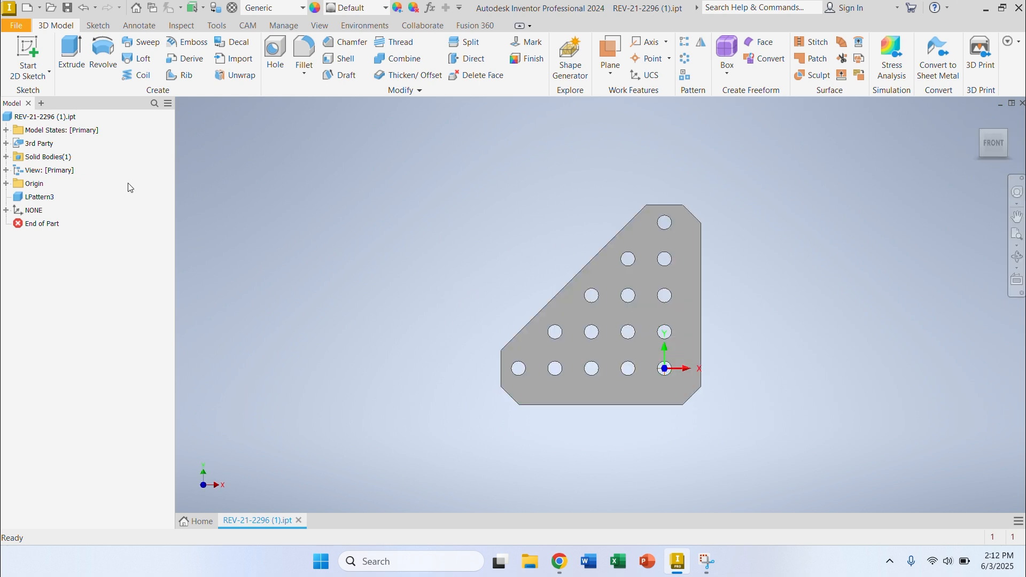
left_click(247, 26)
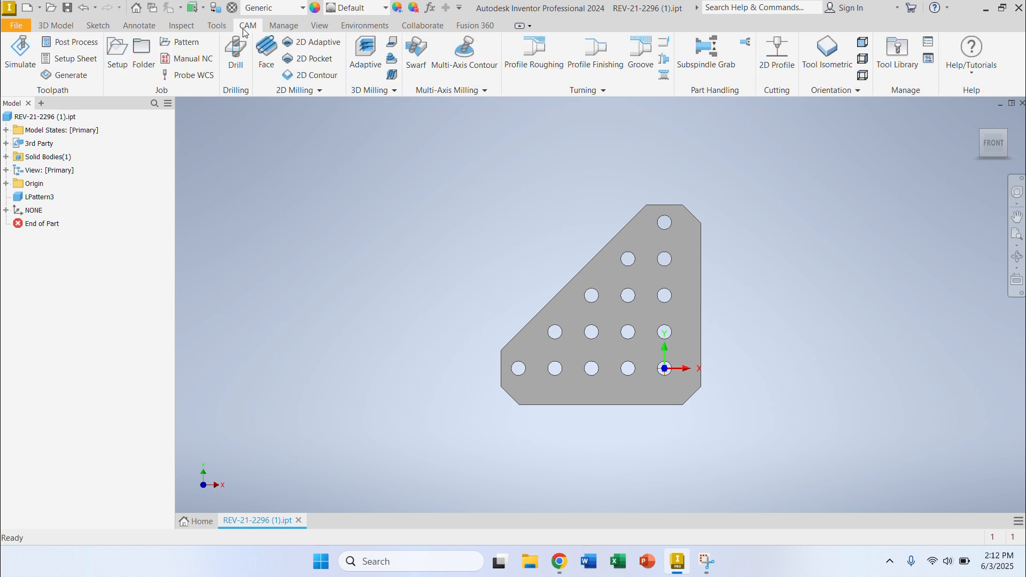
left_click(113, 65)
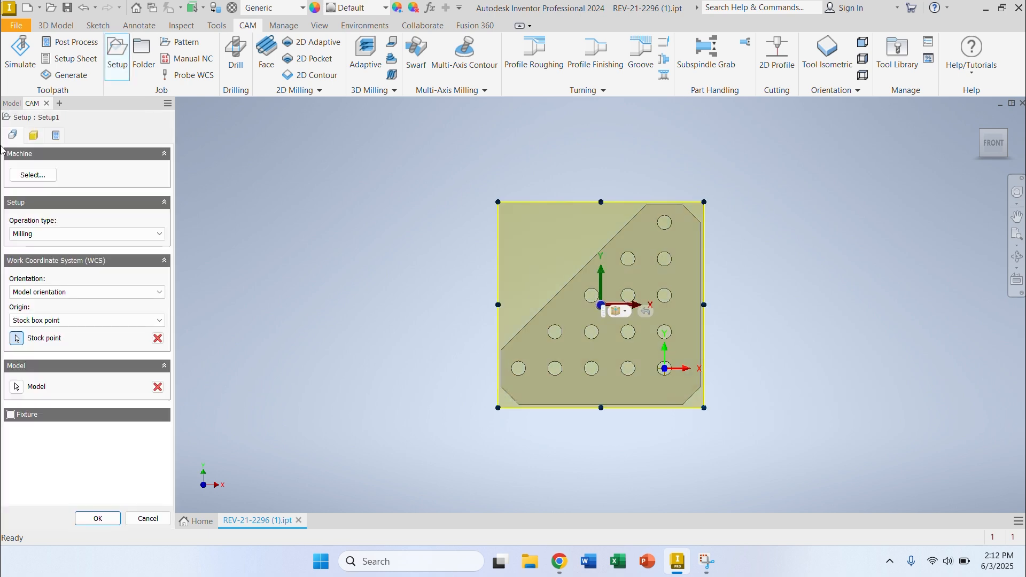
left_click(34, 176)
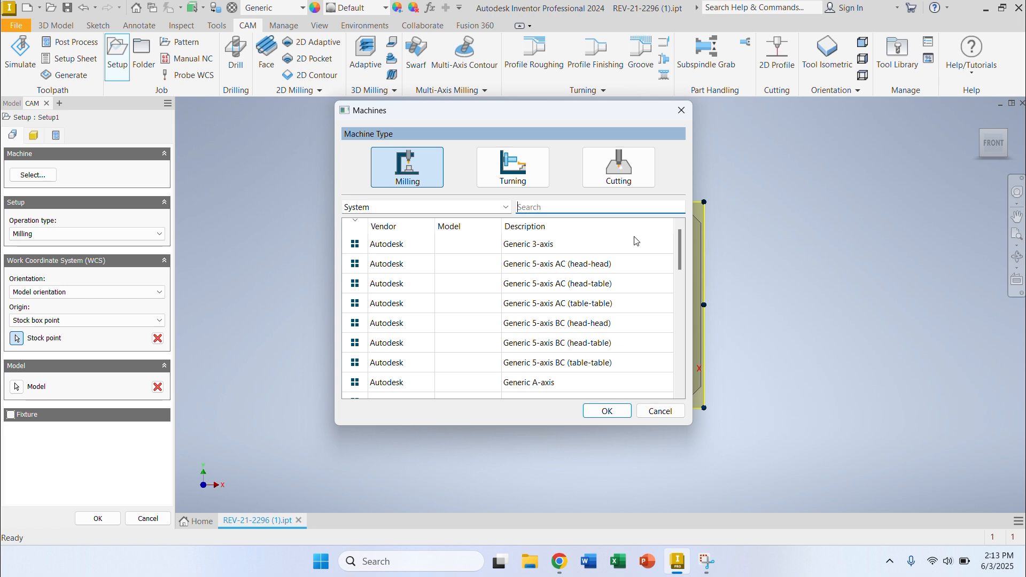
scroll(544, 289, "down", 15)
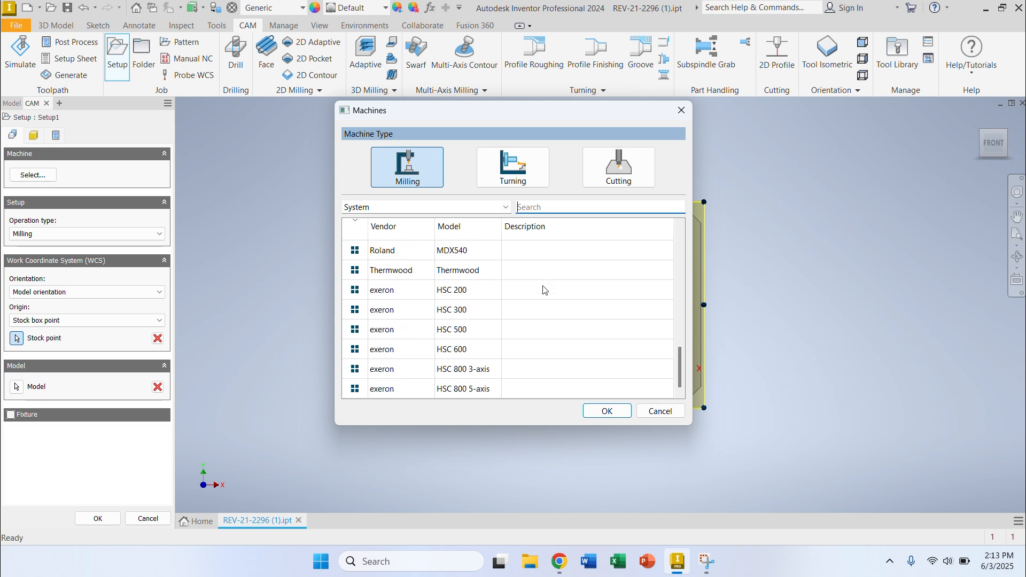
scroll(544, 288, "up", 15)
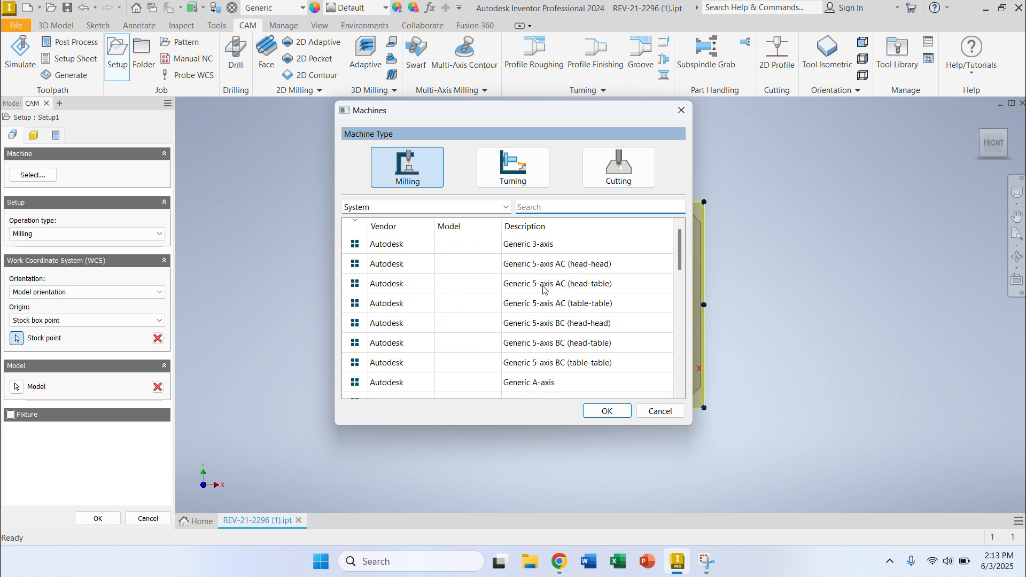
double_click(404, 246)
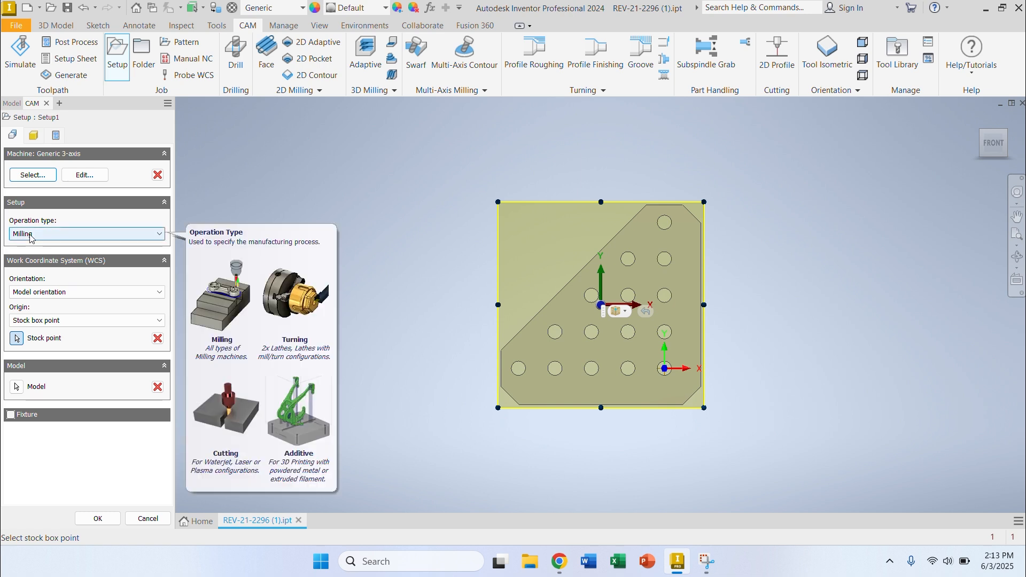
Step: Orient the work coordinate system by X & Y axes, using the bracket's bottom edge for X and its right vertical edge for Y
left_click(72, 293)
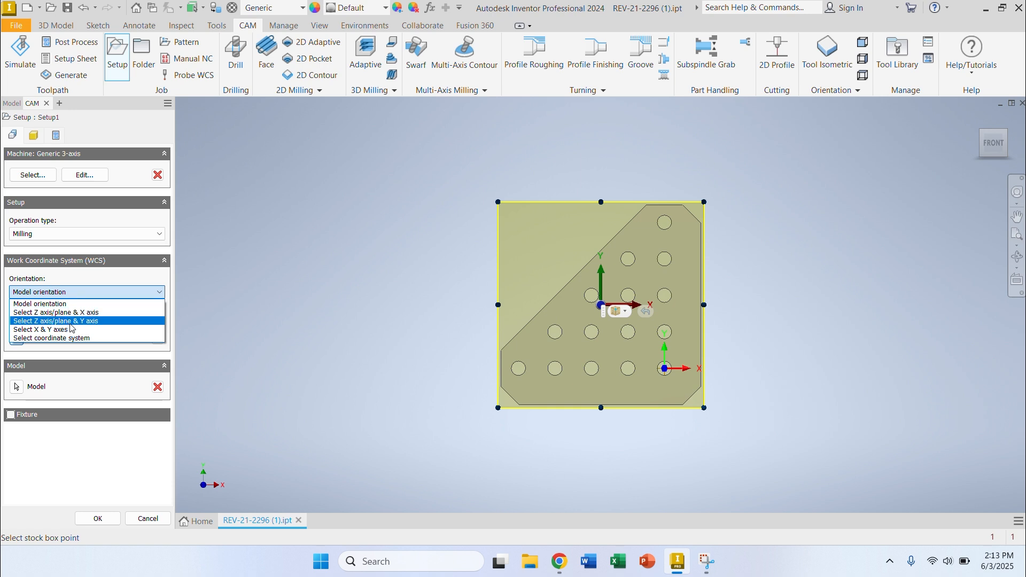
left_click(70, 328)
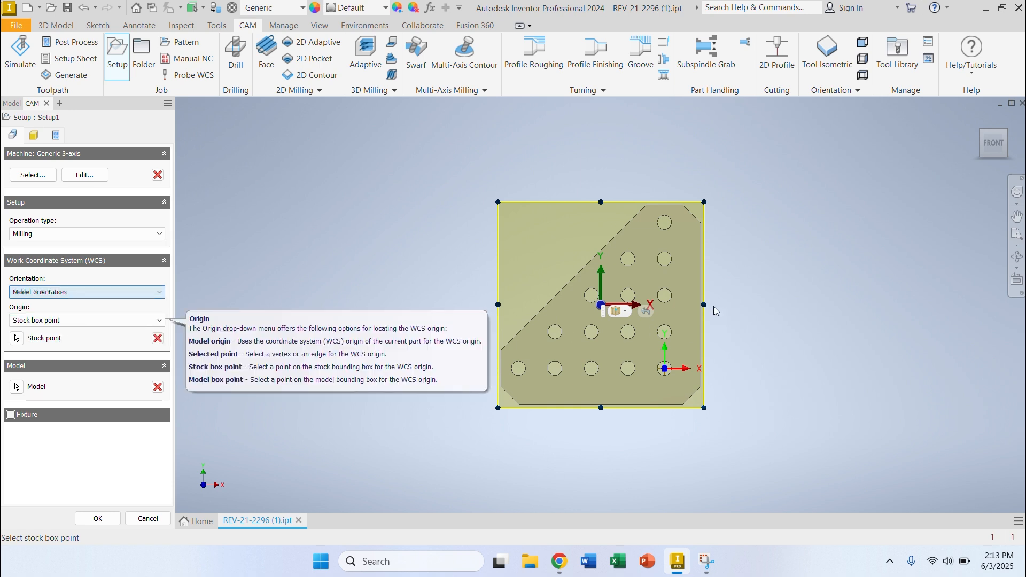
scroll(713, 299, "up", 3)
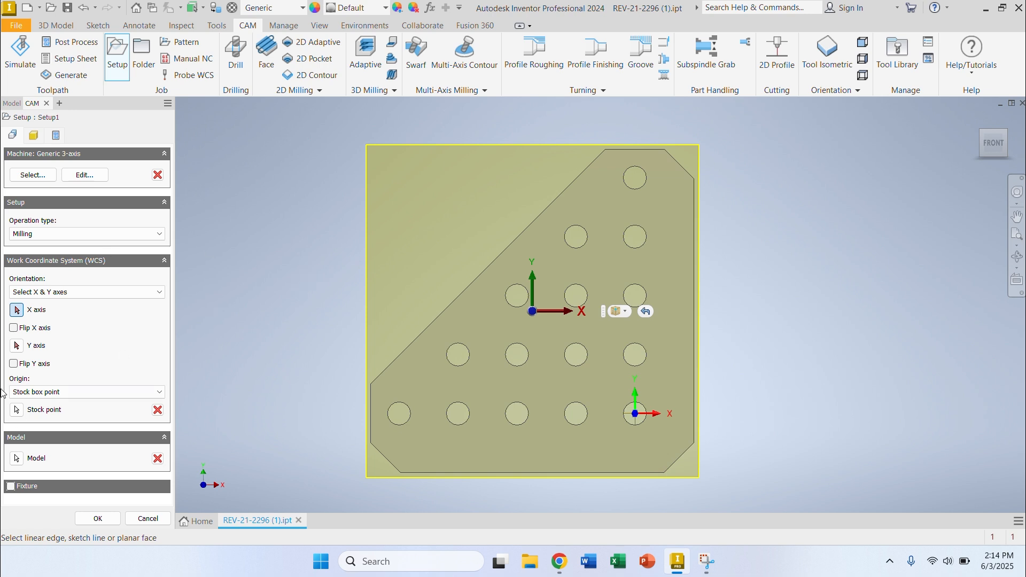
left_click(27, 291)
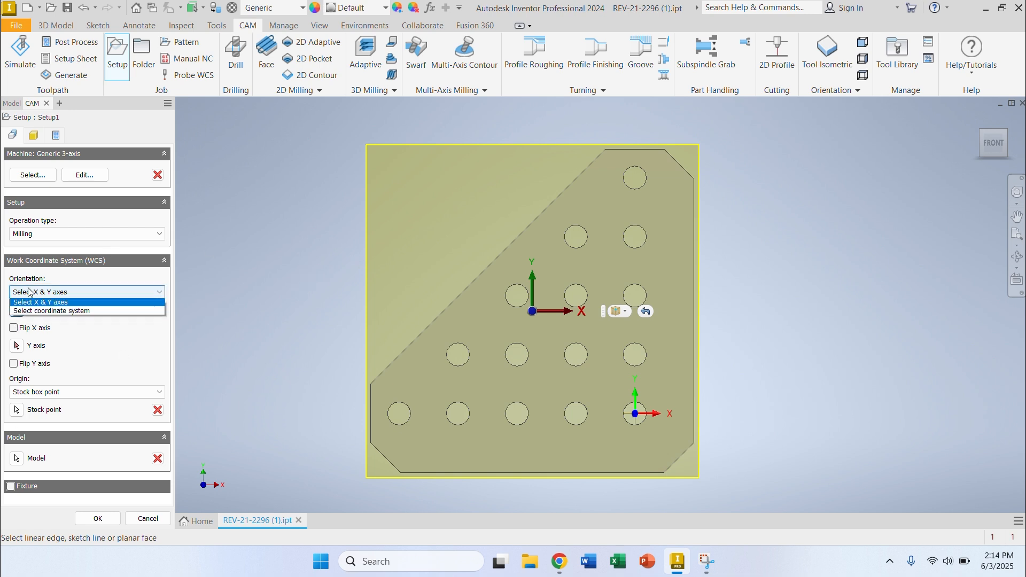
left_click(42, 333)
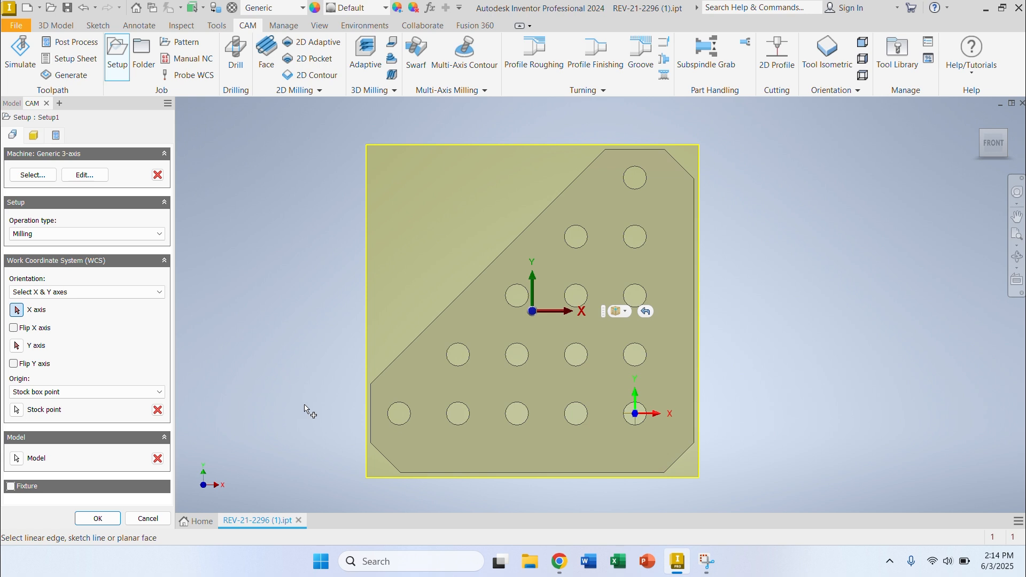
left_click(463, 477)
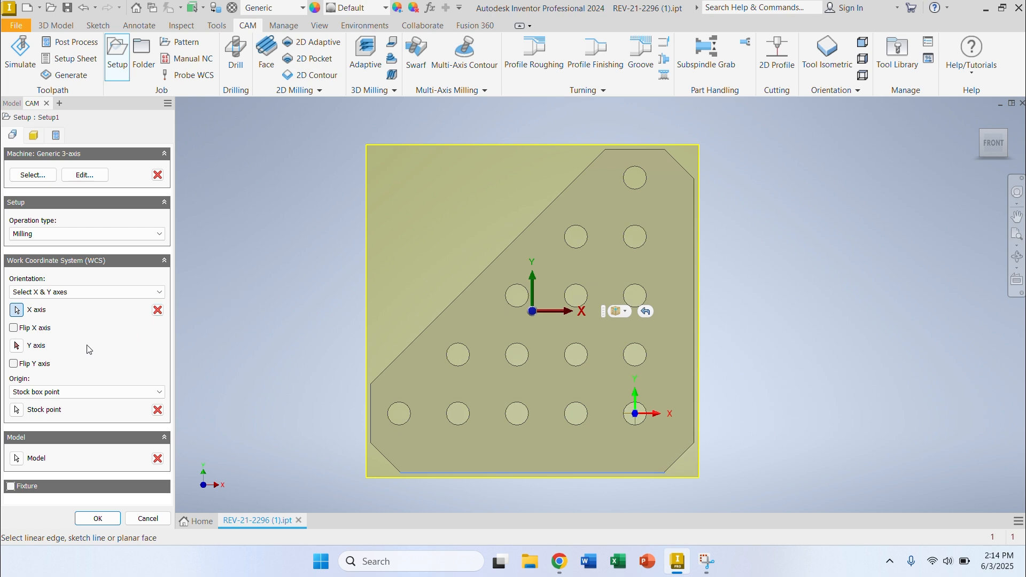
left_click(21, 350)
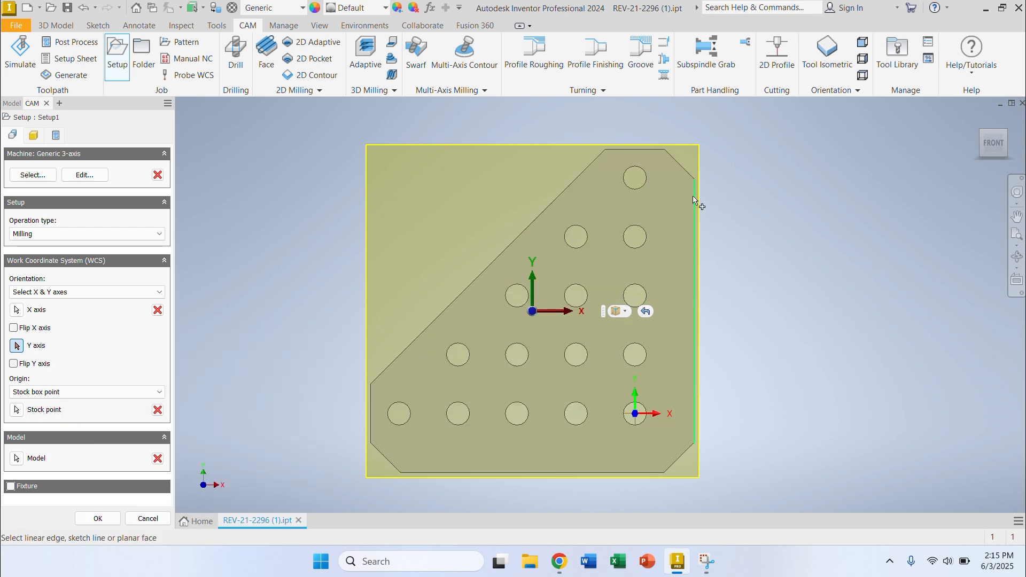
left_click(694, 200)
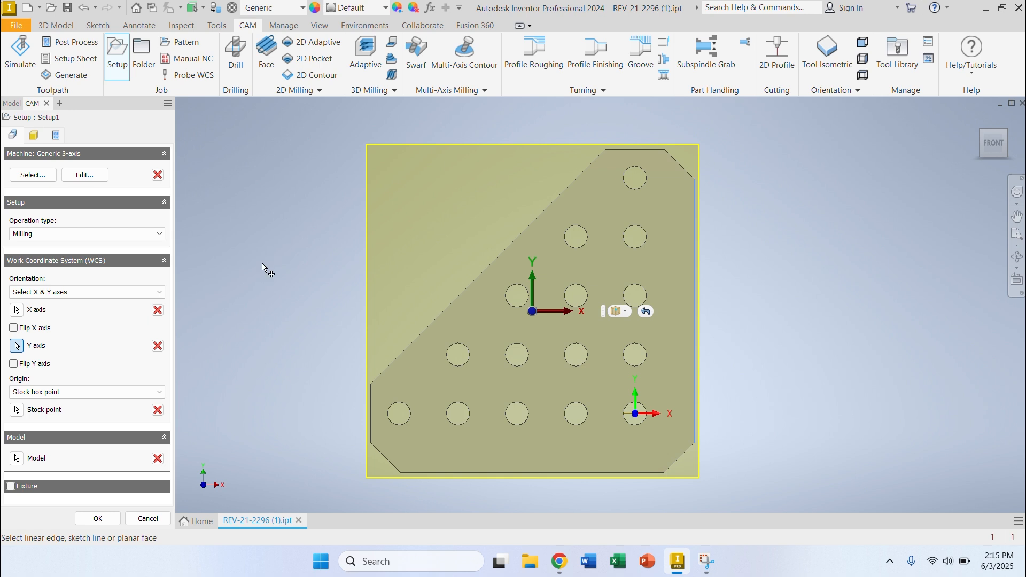
Step: Place the work coordinate origin on the stock box point at the upper-left corner of the stock's front face
left_click(122, 394)
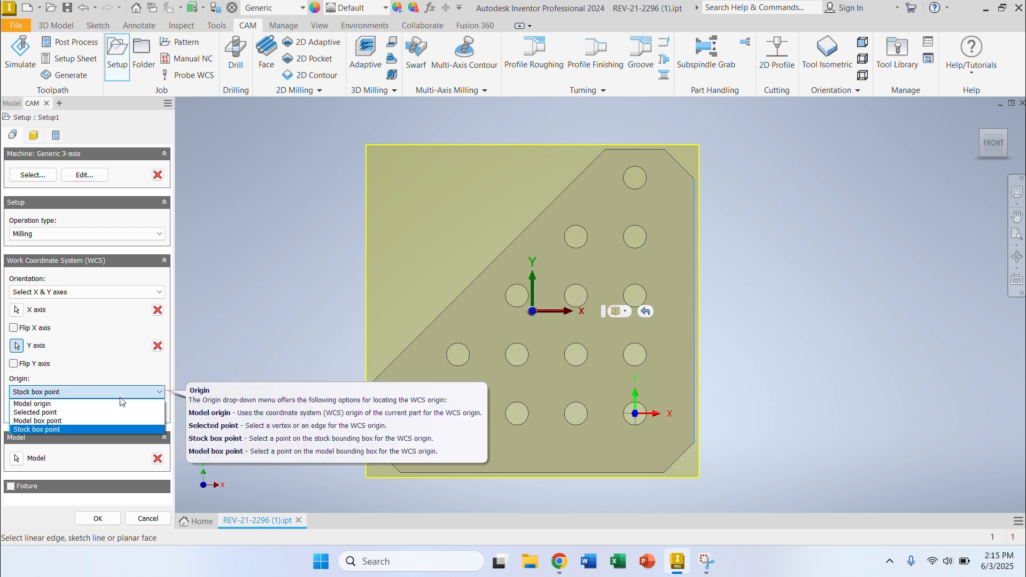
left_click(33, 429)
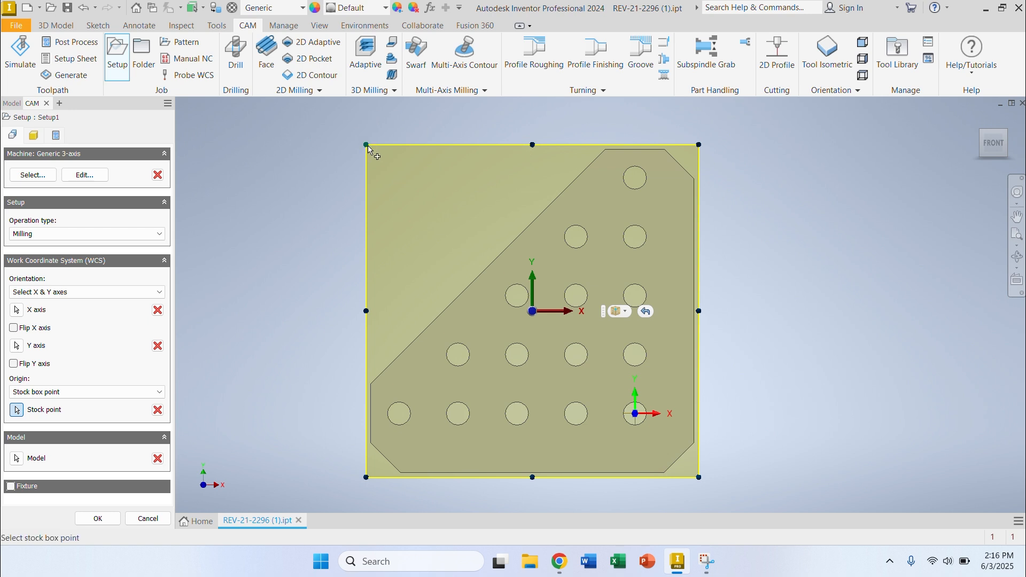
mouse_move(1008, 134)
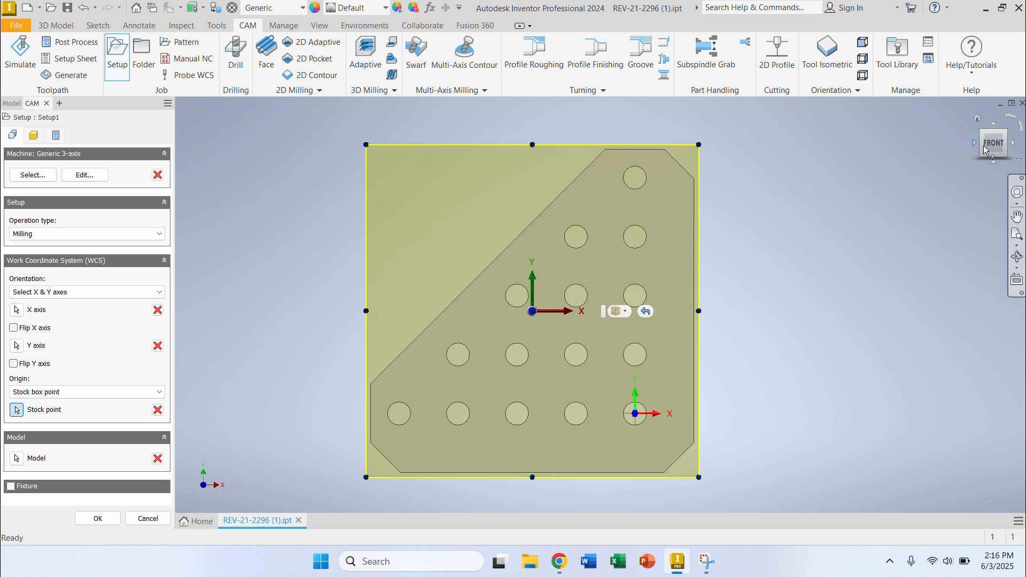
left_click(995, 131)
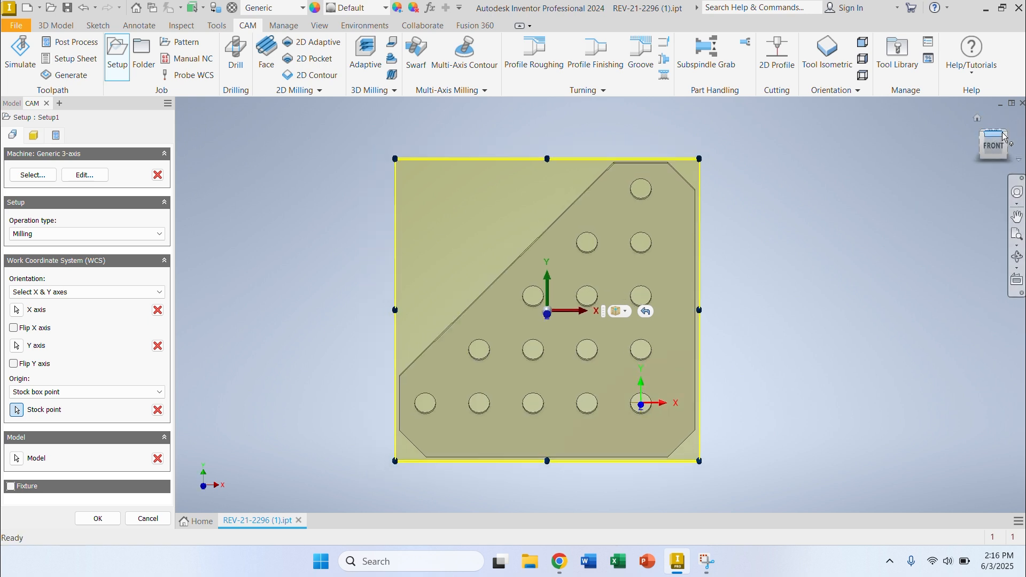
scroll(493, 231, "down", 5)
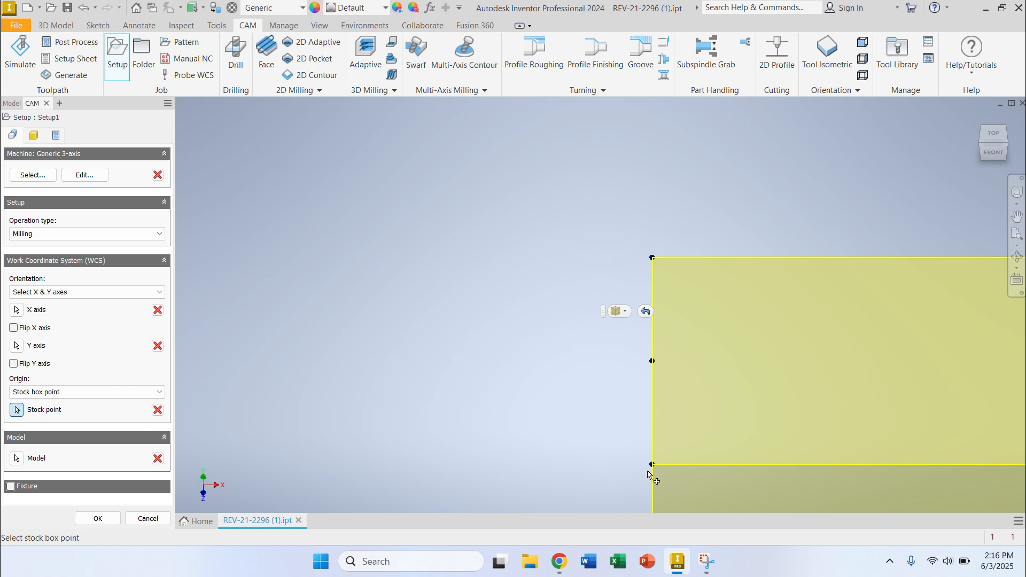
left_click(653, 465)
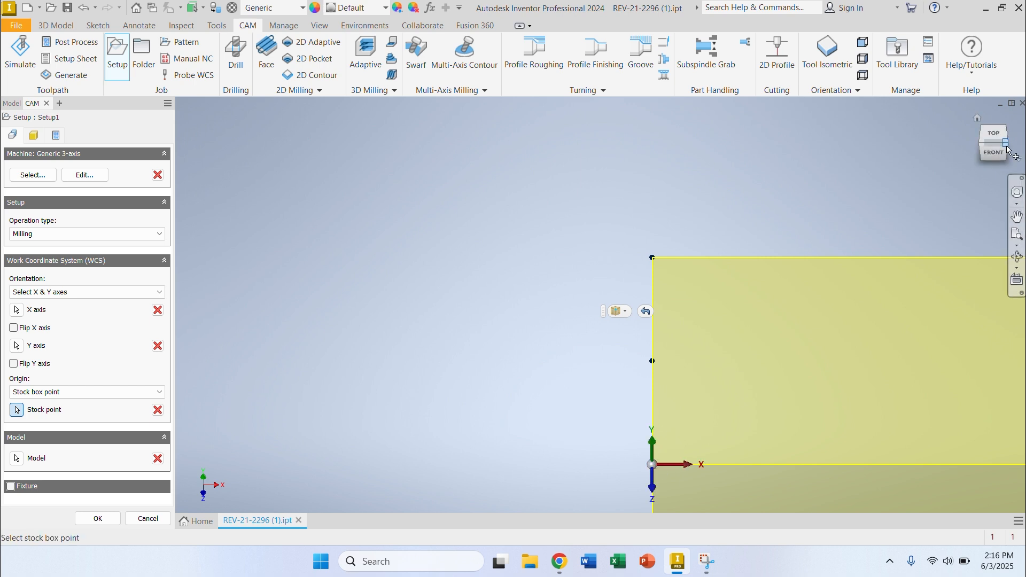
left_click(989, 153)
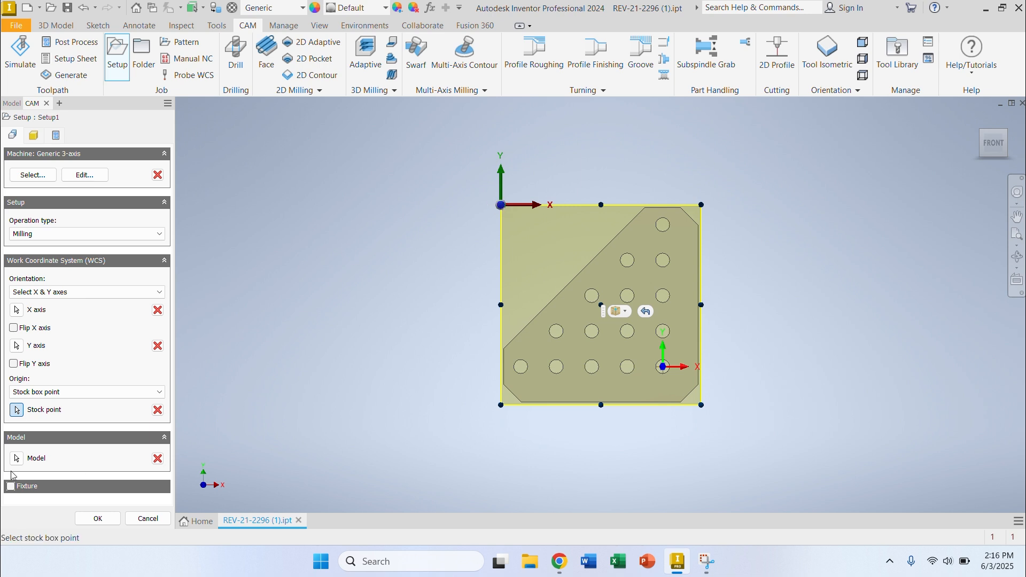
Step: Reselect the bracket body as the setup's model and choose Relative size box as the stock mode
left_click(157, 459)
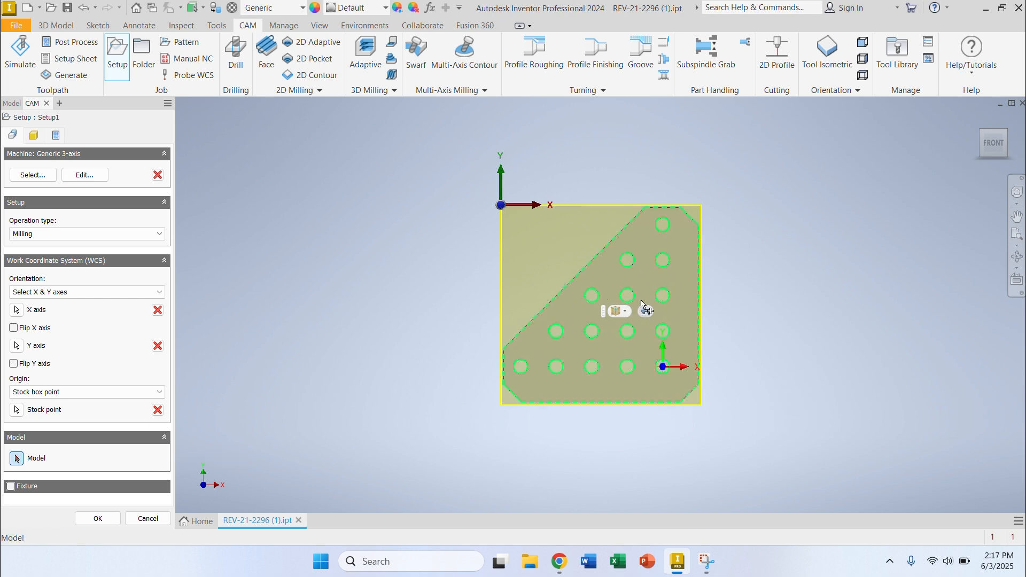
left_click(644, 266)
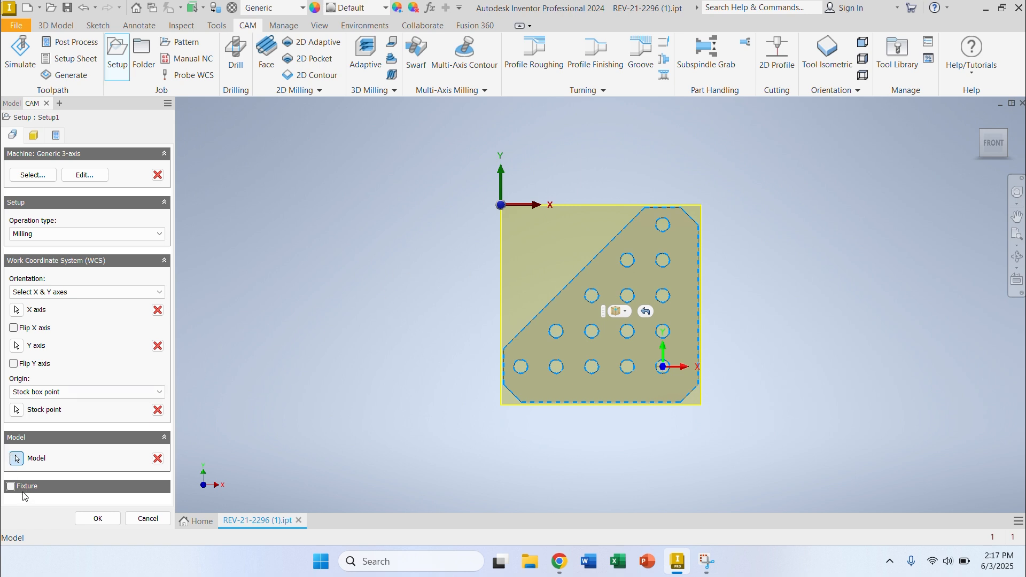
left_click(42, 137)
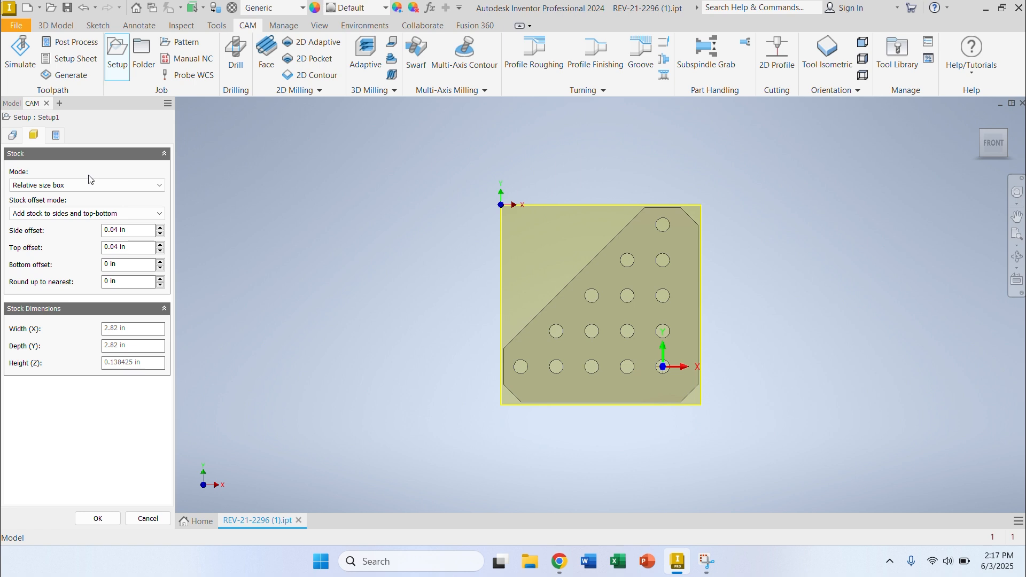
left_click(55, 185)
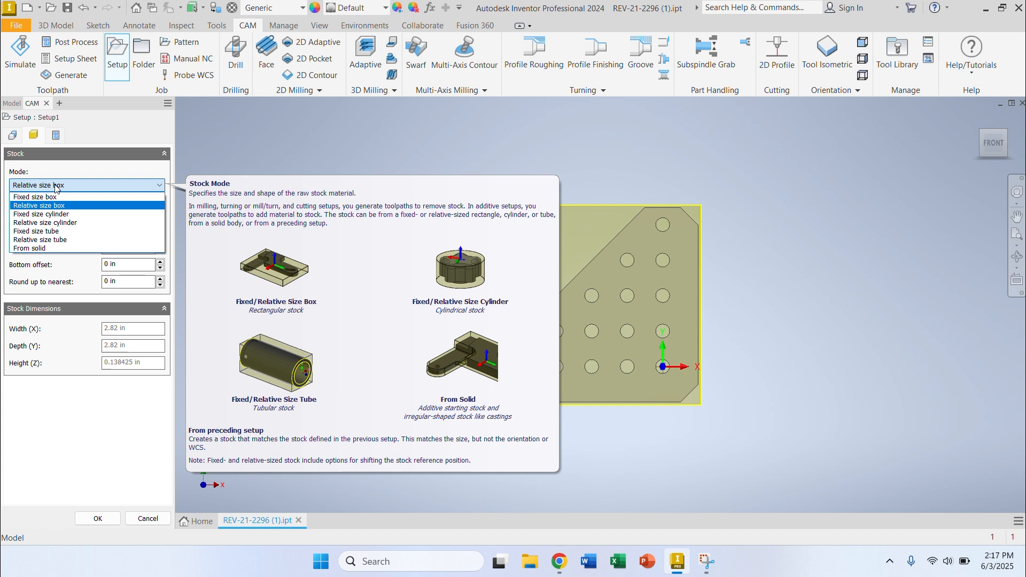
left_click(55, 185)
left_click(55, 186)
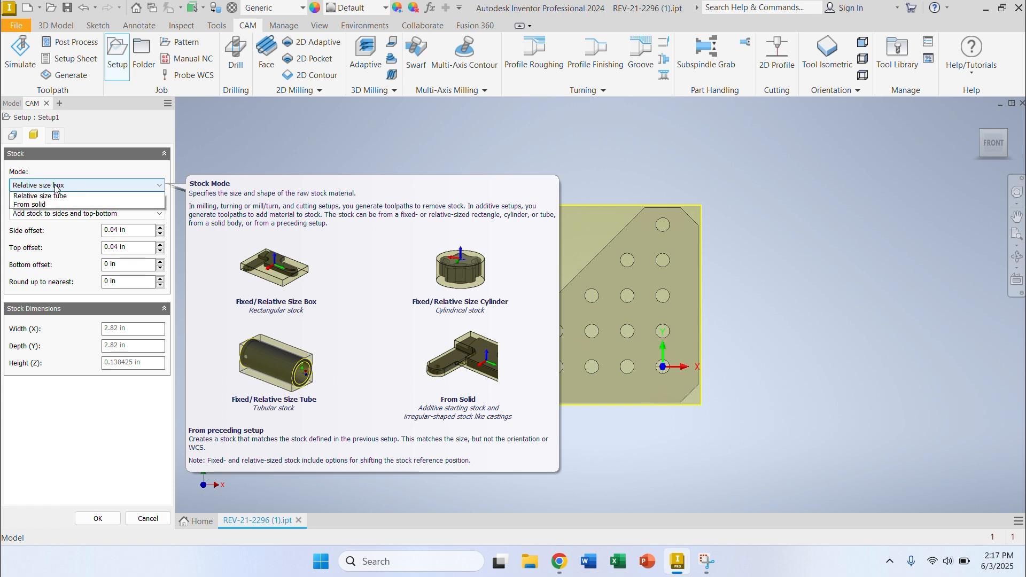
left_click(52, 205)
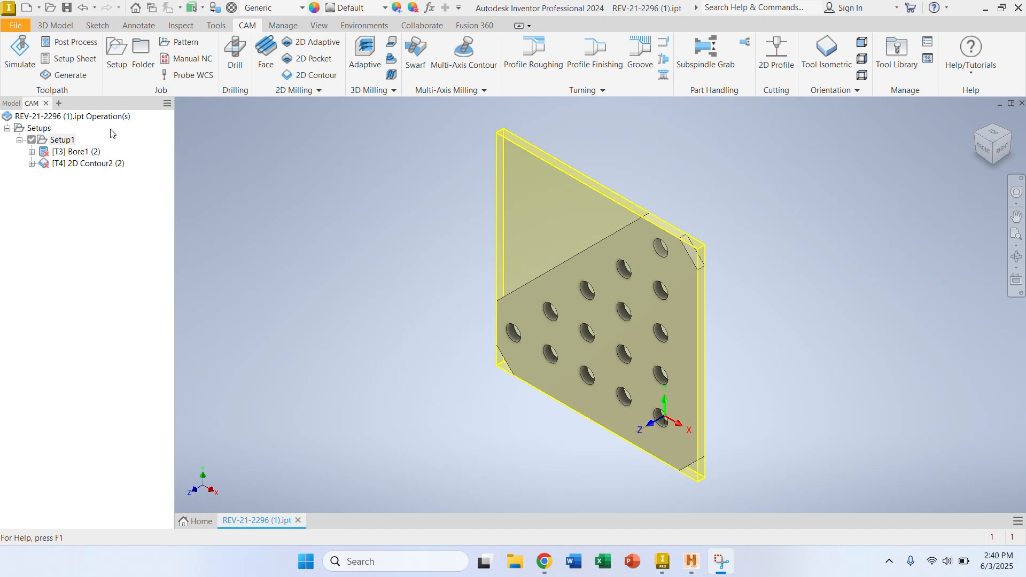
Step: Edit Setup1's stock to add stock to sides and top-bottom, with the side and top offsets set to 0 in
left_click(71, 141)
double_click(71, 141)
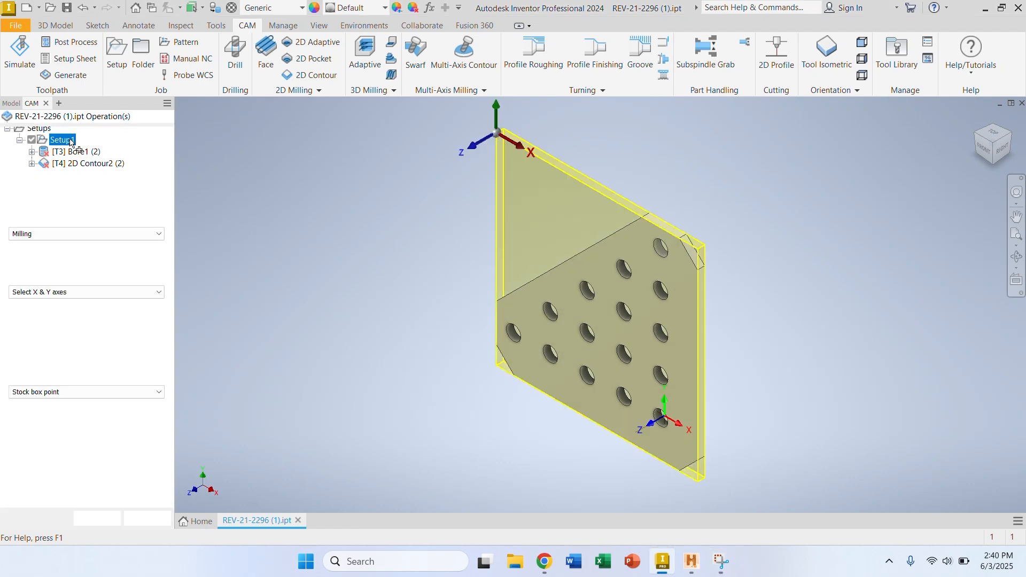
left_click(32, 134)
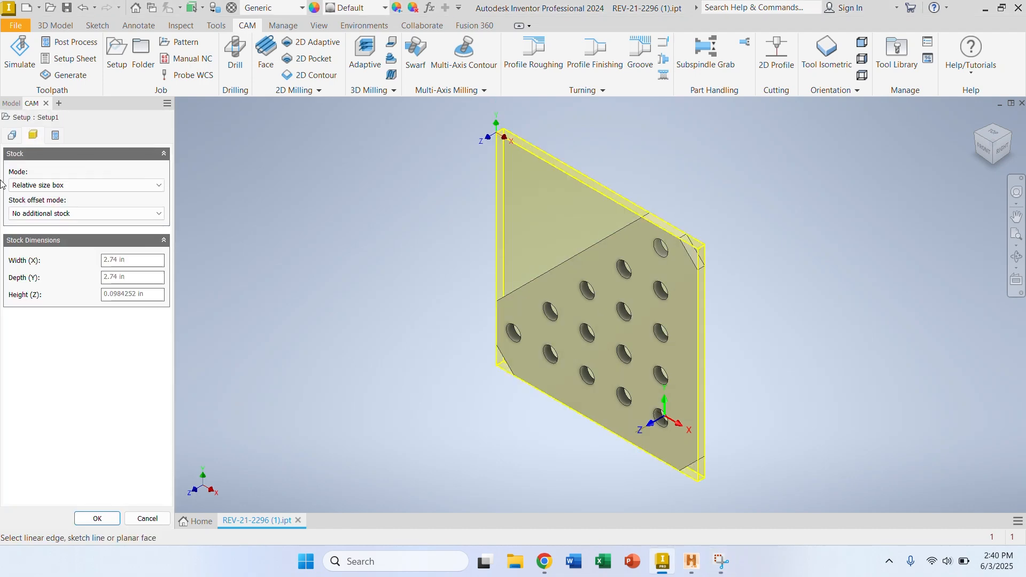
left_click(47, 214)
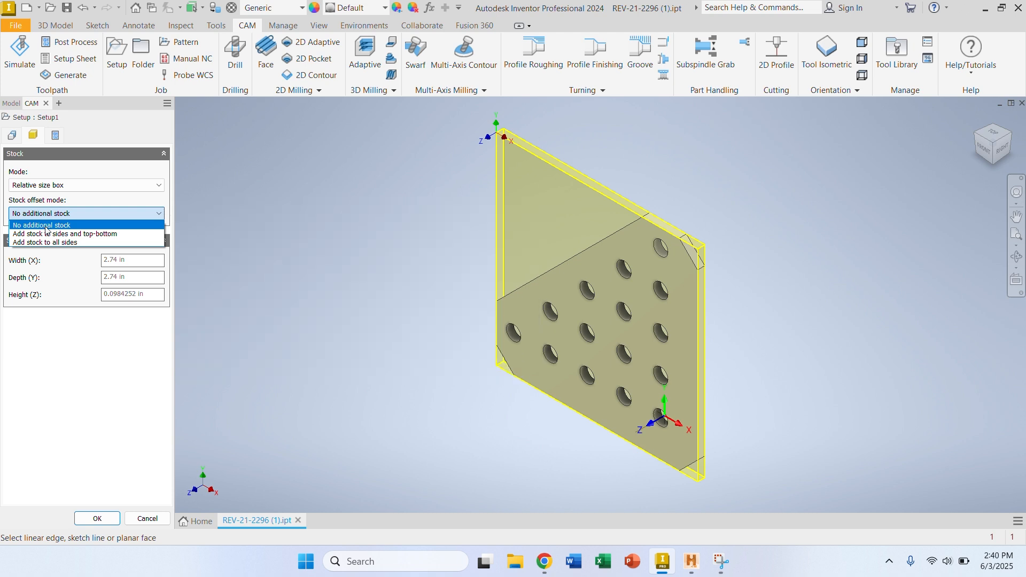
left_click(48, 234)
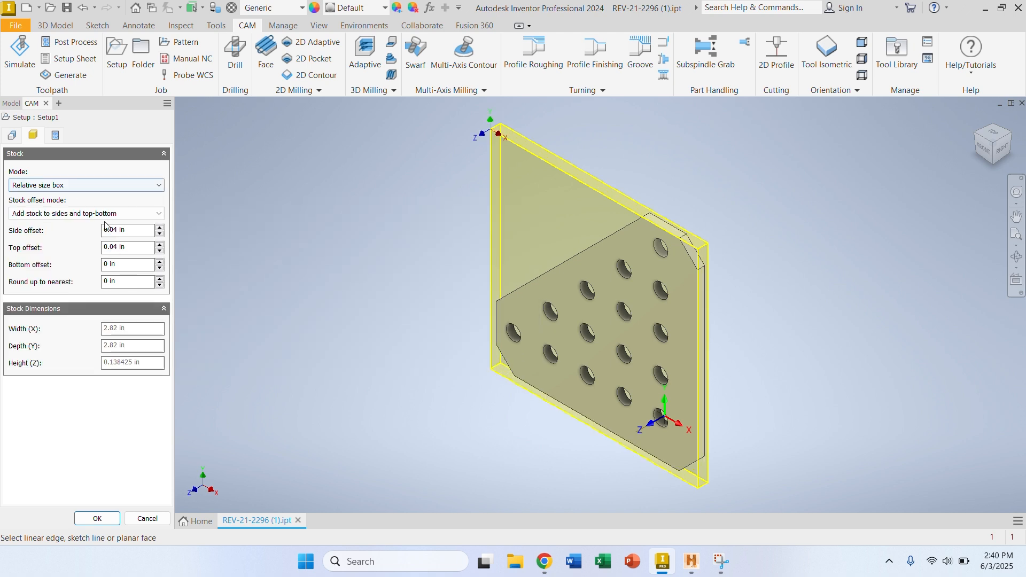
type("0")
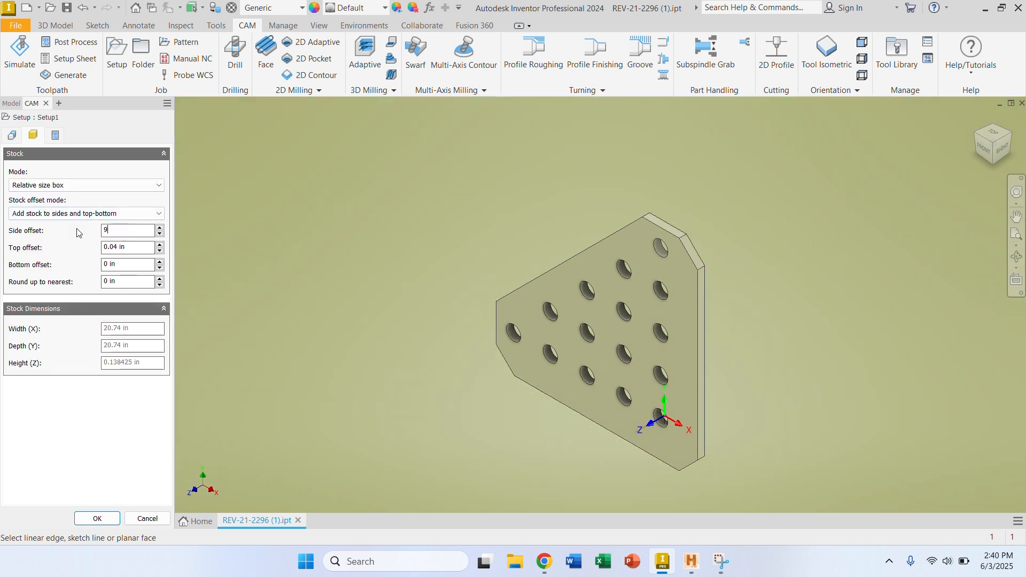
key("Tab")
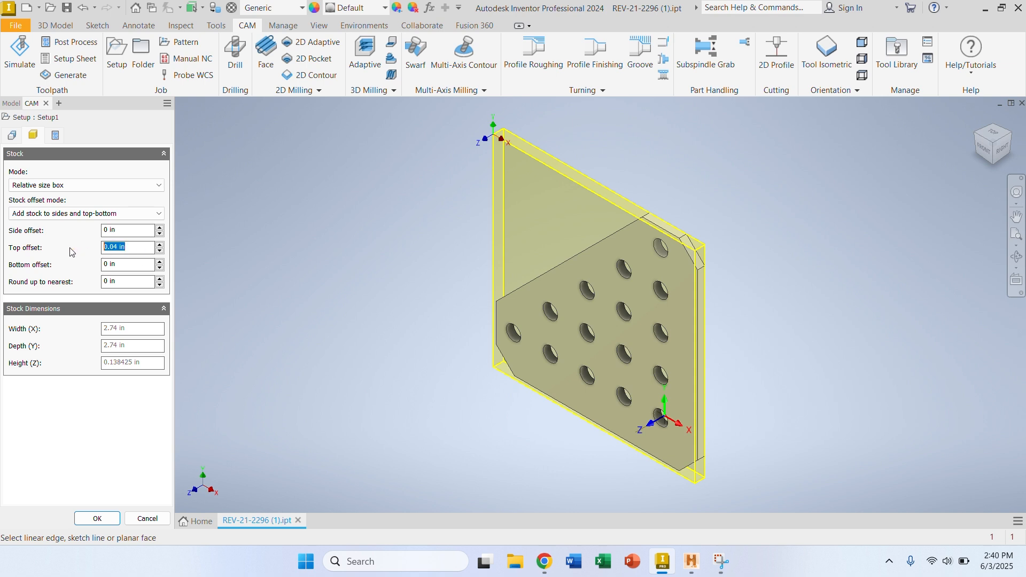
type("0")
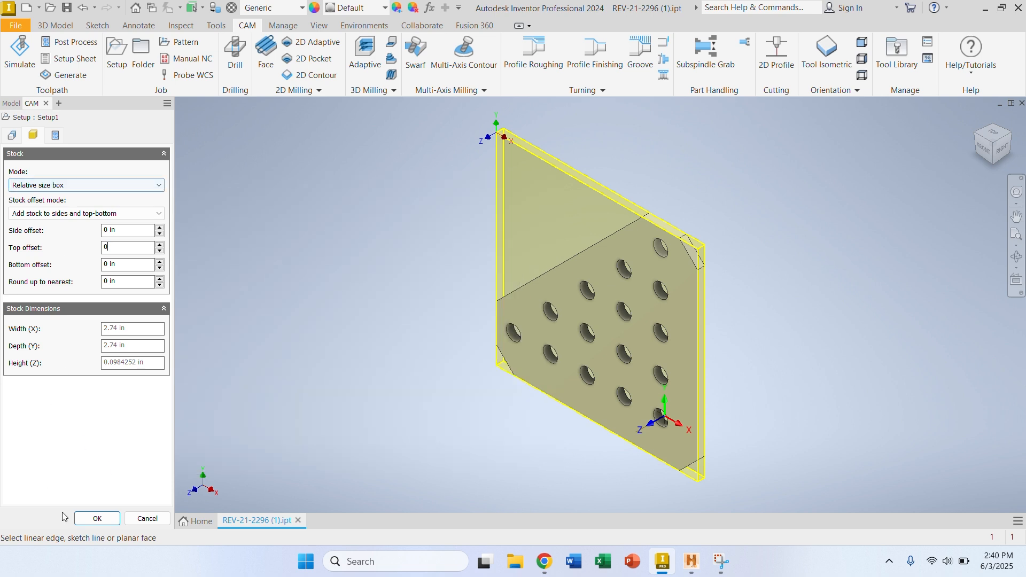
left_click(93, 517)
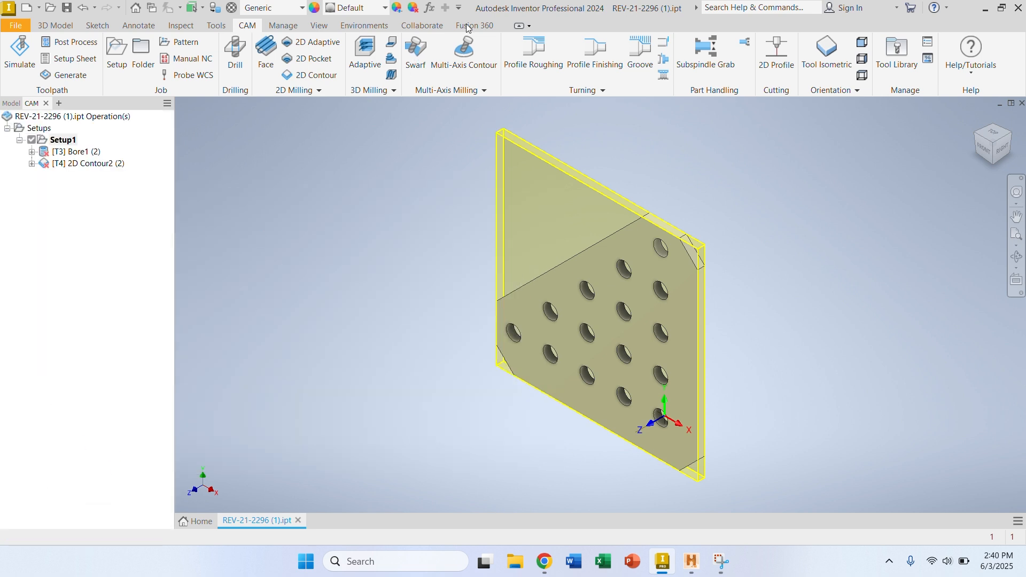